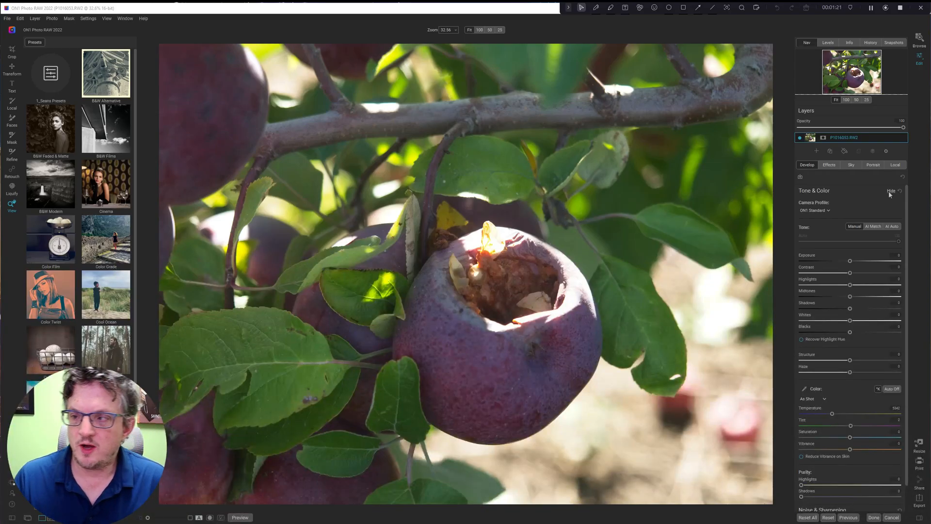
Switch the photo's noise reduction from Classic to NoNoise AI in the Noise & Sharpening settings
click(890, 191)
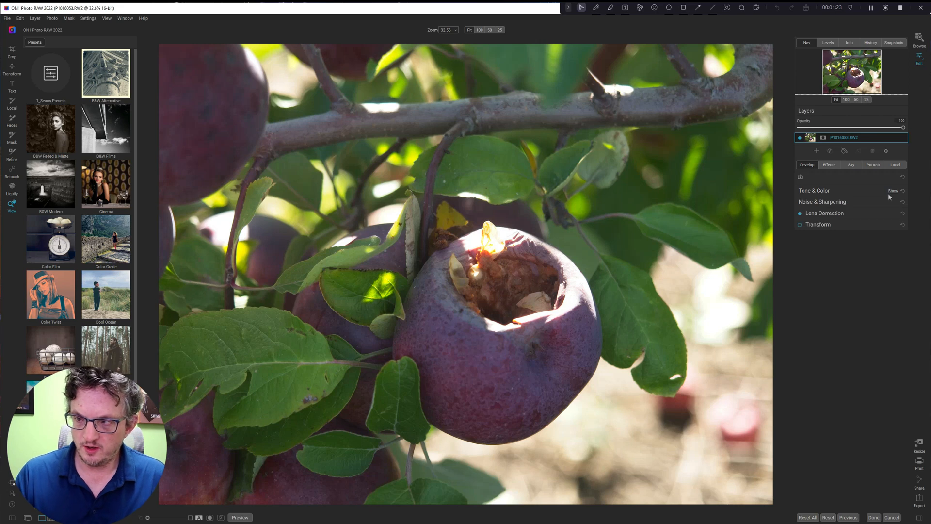
click(891, 203)
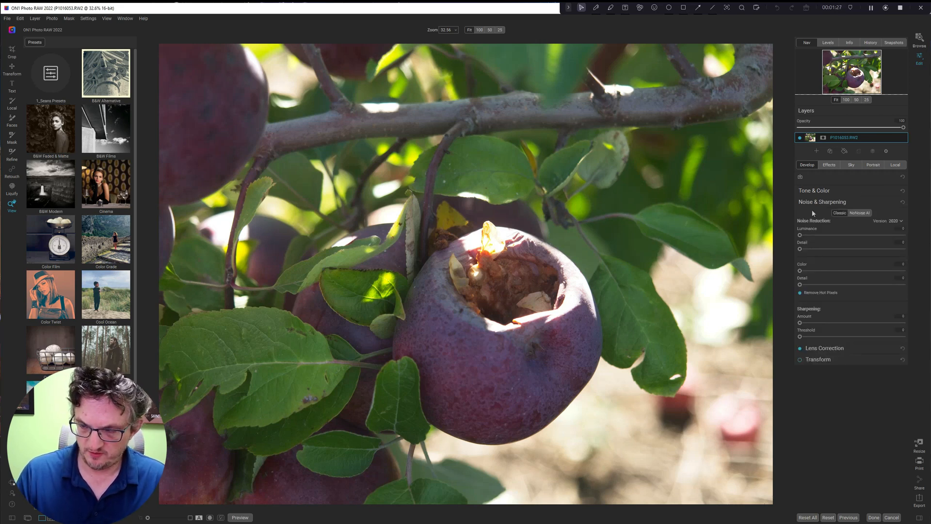
click(860, 213)
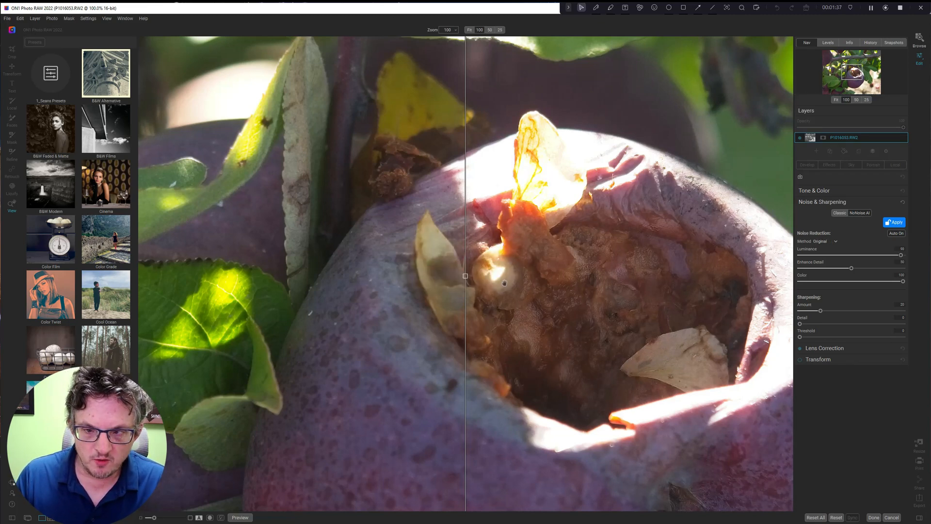
Compare the NoNoise AI result before and after across the damaged apple, up close and at fit size, and apply it
drag(465, 277, 595, 277)
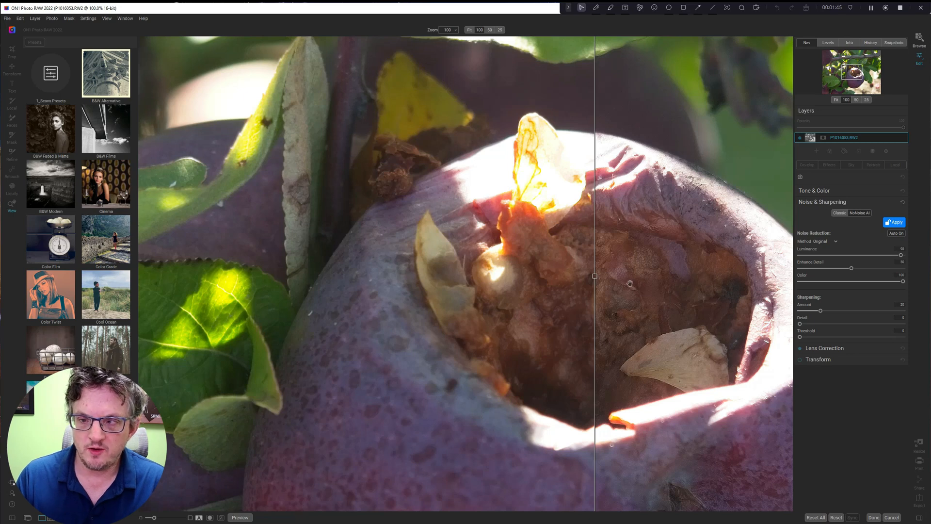
drag(594, 276, 560, 303)
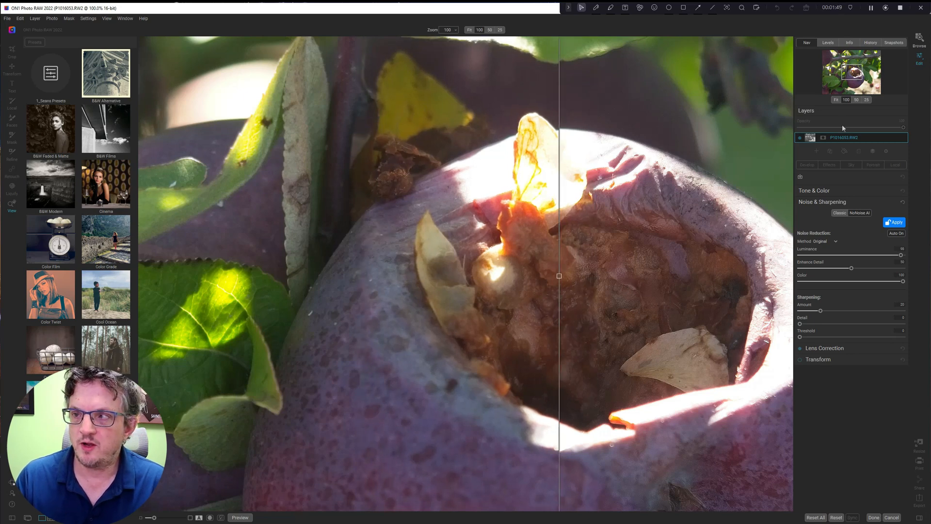
click(836, 100)
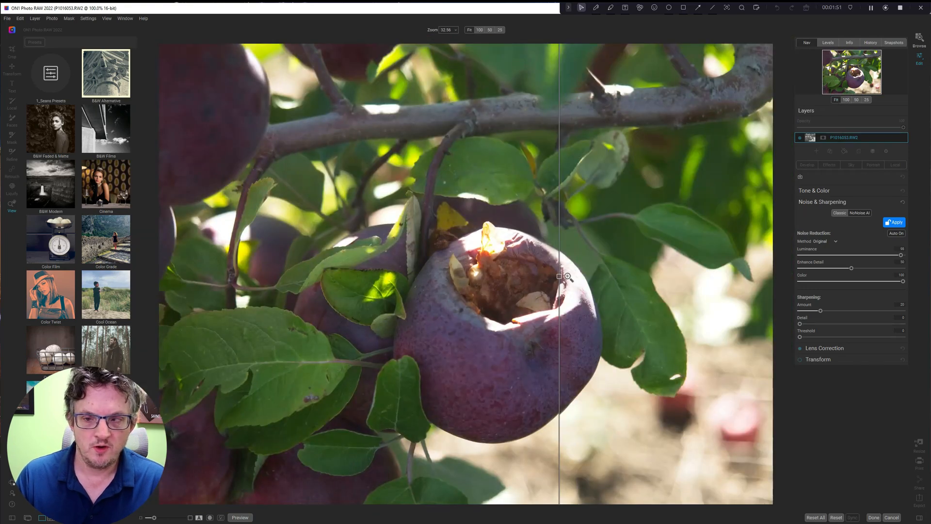
click(637, 276)
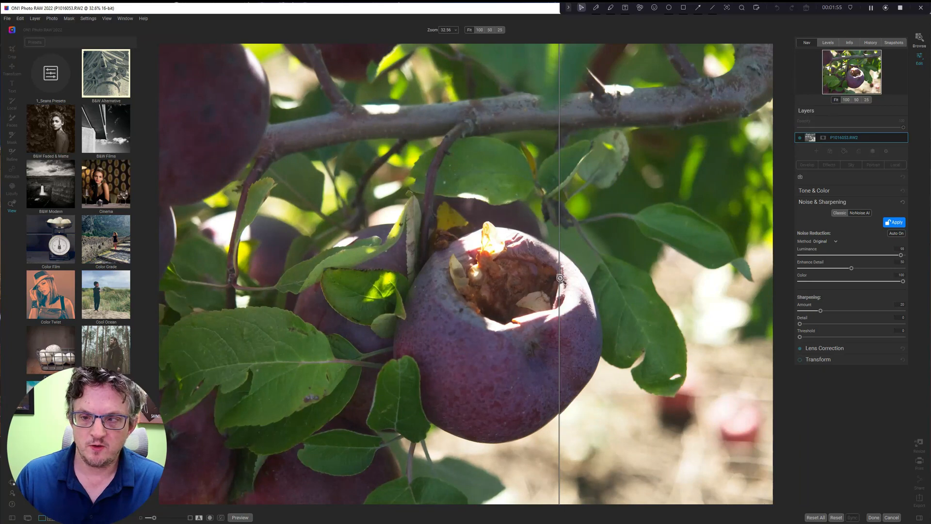
drag(560, 276, 491, 286)
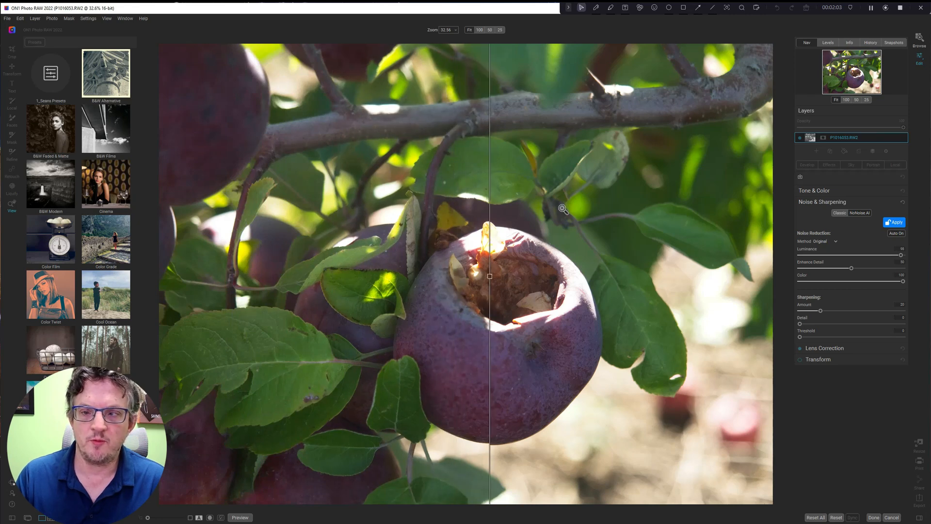
drag(491, 275, 472, 275)
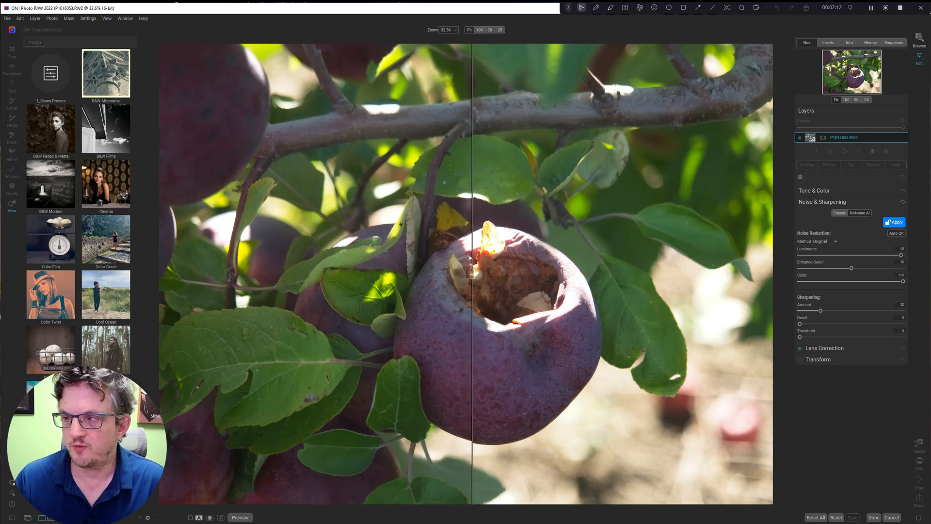
click(901, 223)
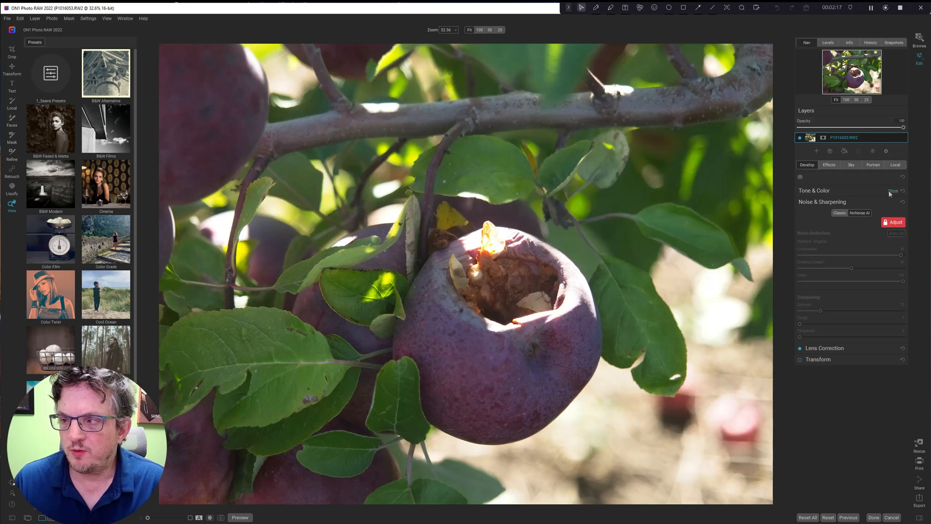
Try the AI Auto tone adjustment, return to Manual, and set the tone to AI Match
click(892, 191)
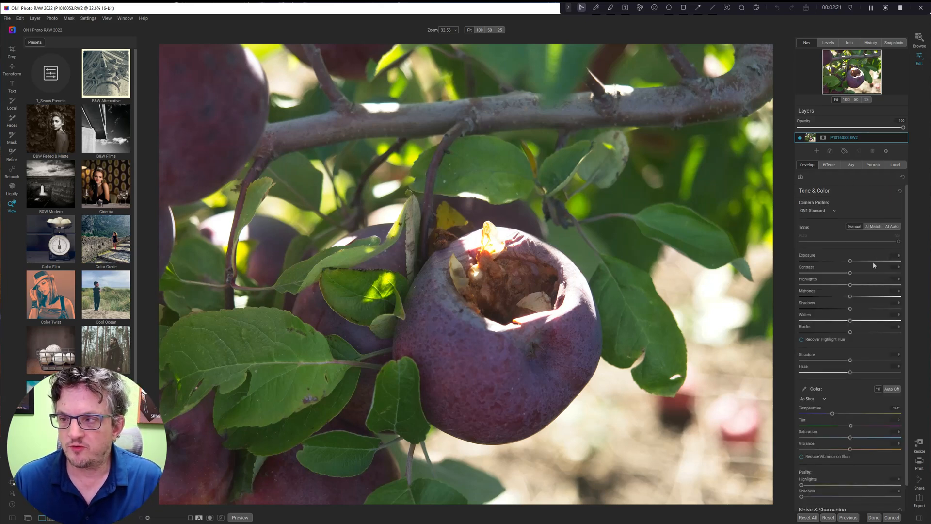
click(892, 226)
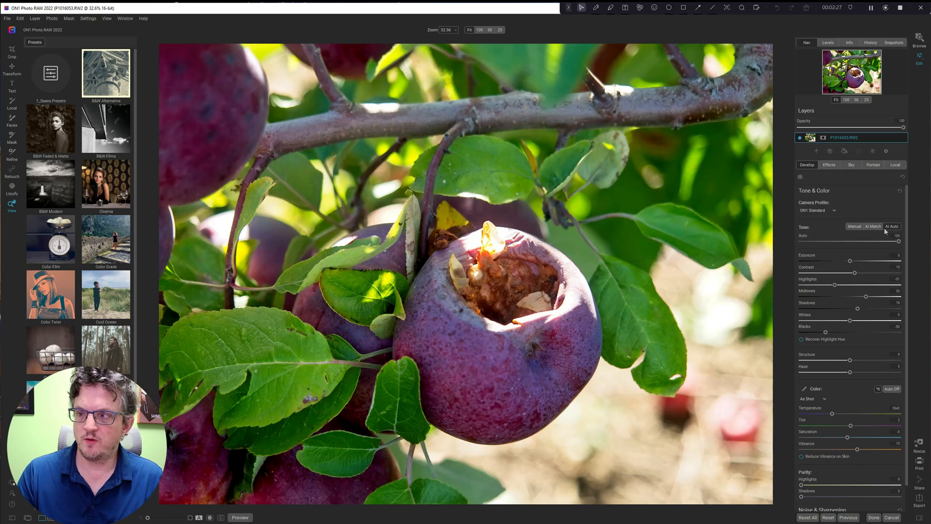
click(854, 226)
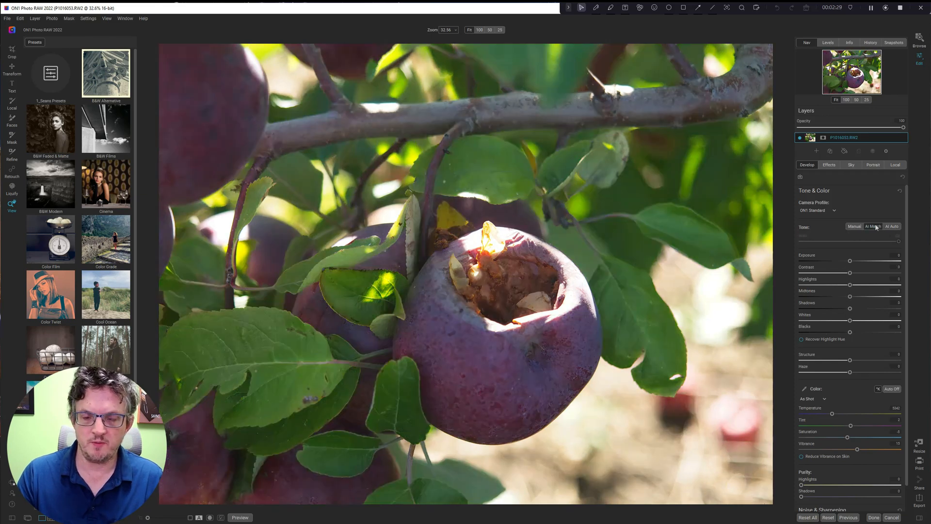
click(875, 227)
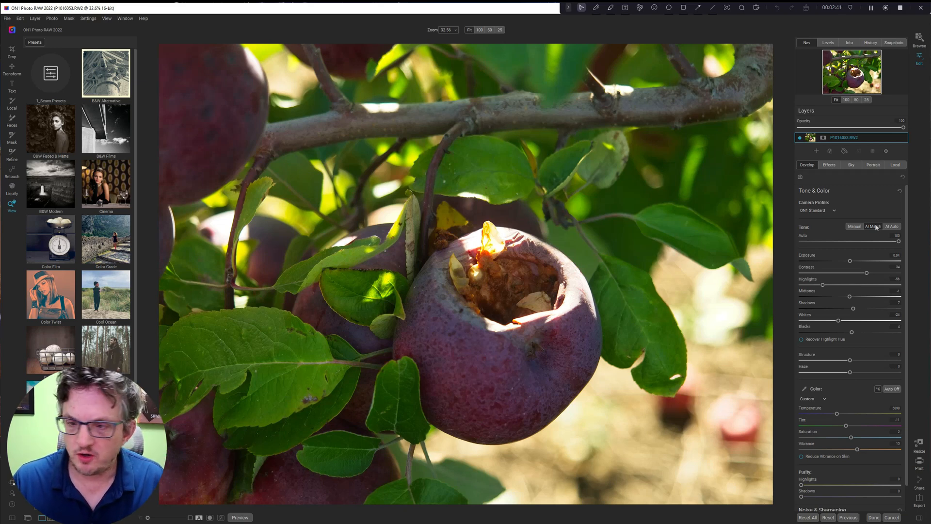
Raise the photo's exposure to 0.2
scroll(865, 253, down, 2)
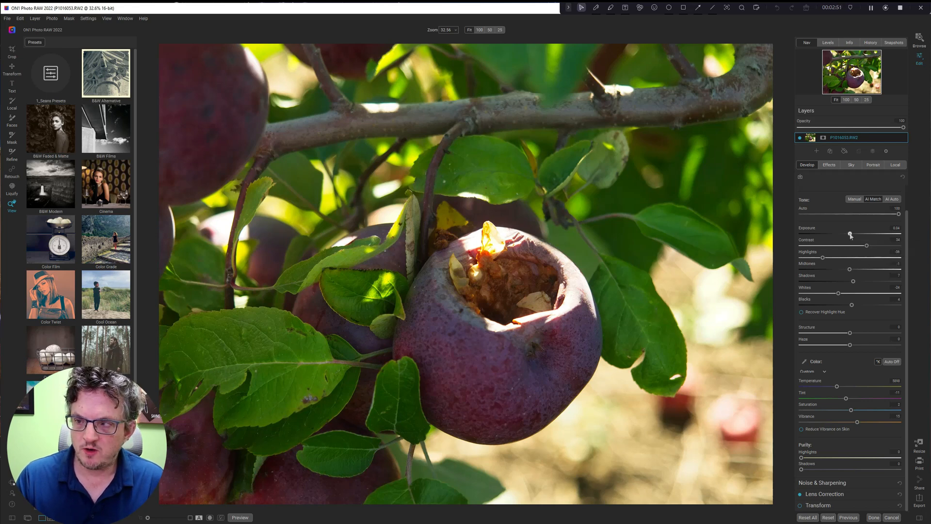
drag(850, 235, 854, 236)
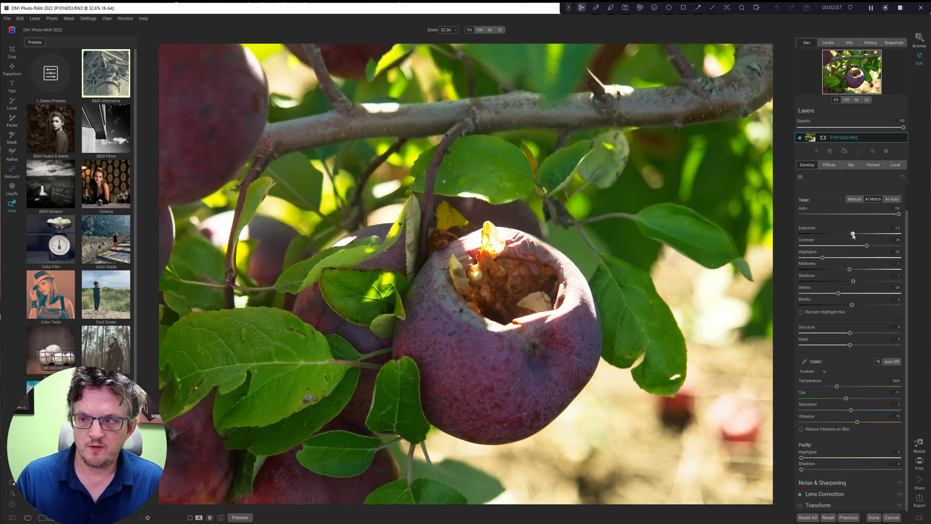
drag(853, 236, 852, 236)
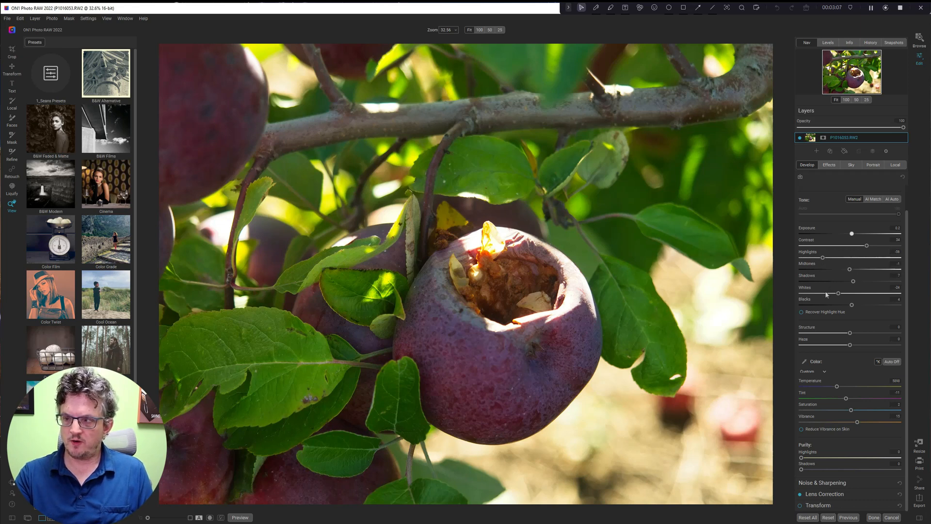
Fine-tune the tonal range by setting highlights to about -51, midtones to 12 and blacks to about -10
mouse_move(823, 258)
mouse_down()
mouse_move(855, 261)
mouse_move(815, 258)
mouse_move(854, 259)
mouse_move(829, 259)
mouse_up()
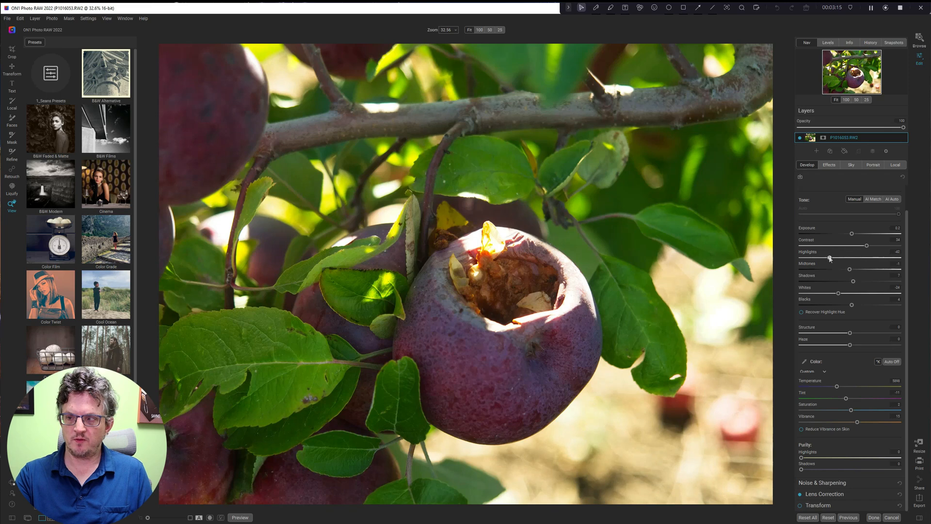
drag(829, 258, 825, 258)
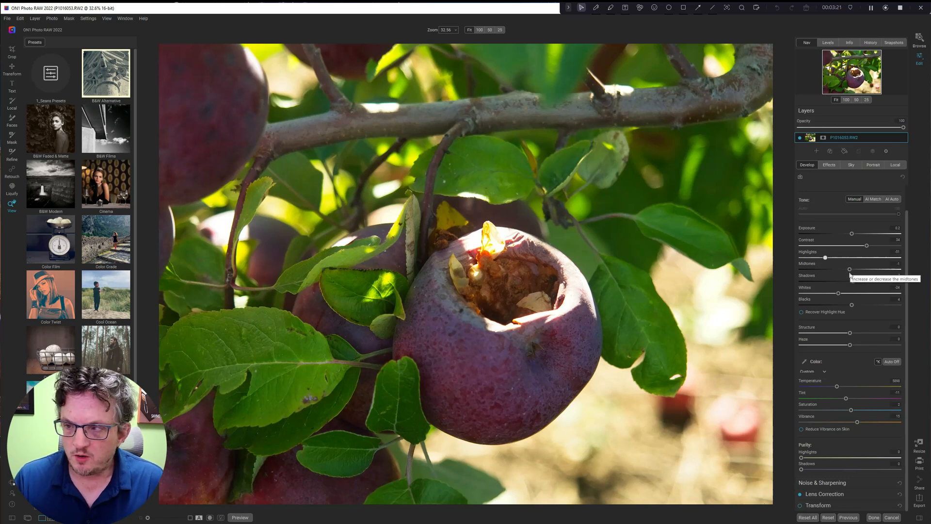
drag(850, 272, 856, 273)
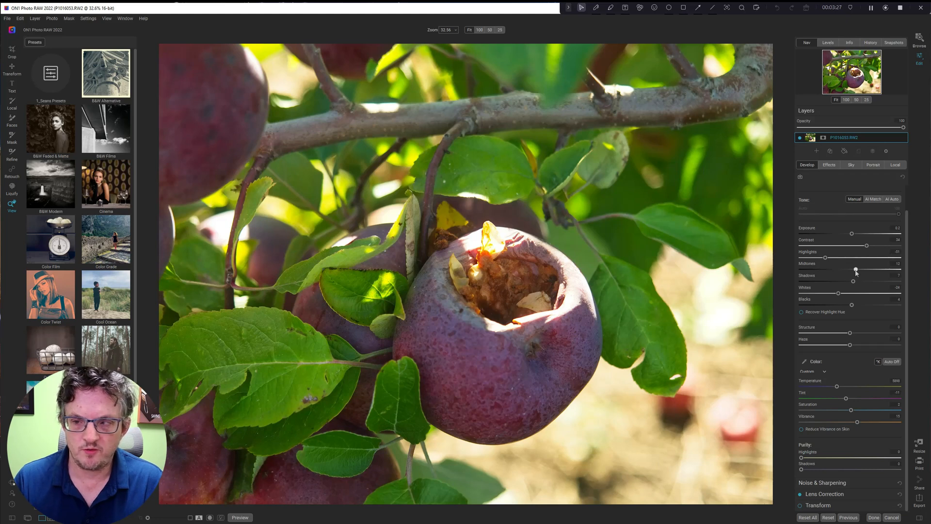
drag(855, 304, 846, 304)
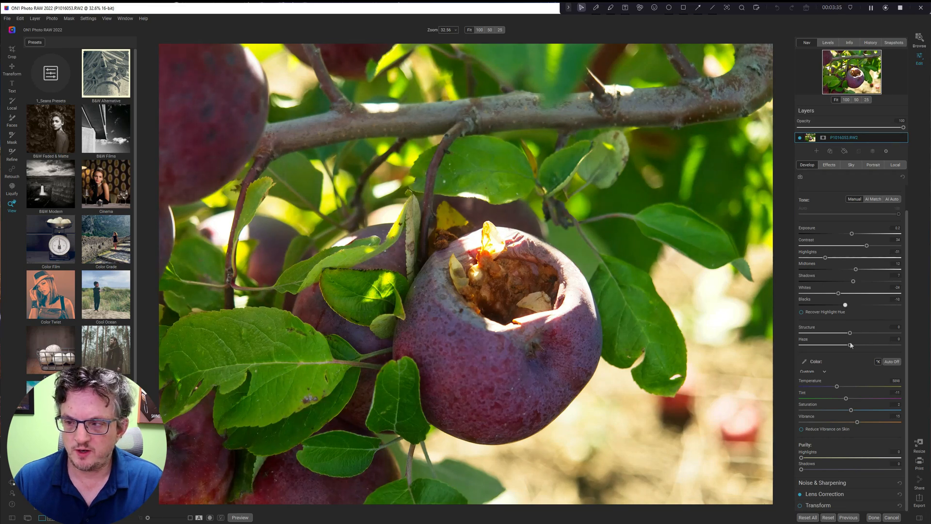
Reduce the haze to about -10 and raise the structure to 20
mouse_move(850, 344)
mouse_down()
mouse_move(814, 344)
mouse_move(839, 345)
mouse_up()
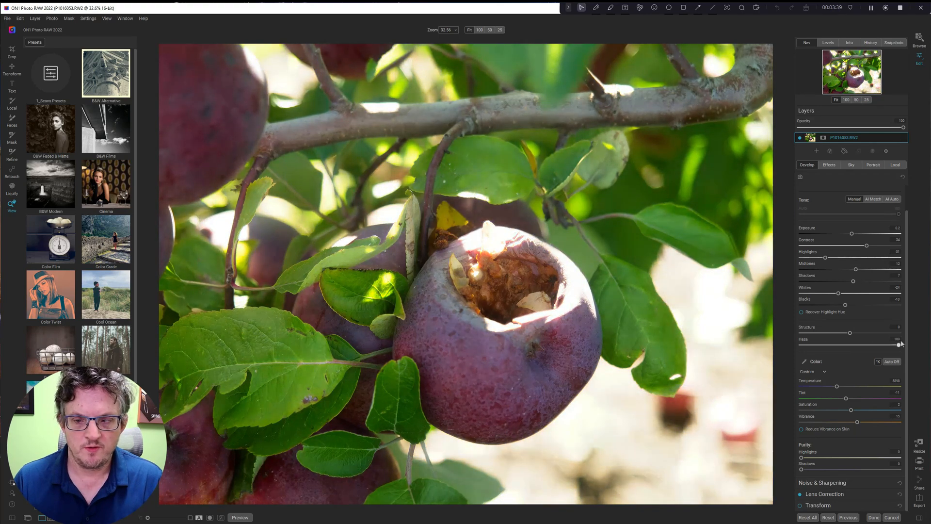
mouse_move(868, 344)
mouse_down()
mouse_move(841, 347)
mouse_move(852, 334)
mouse_move(870, 334)
mouse_move(842, 334)
mouse_move(860, 335)
mouse_up()
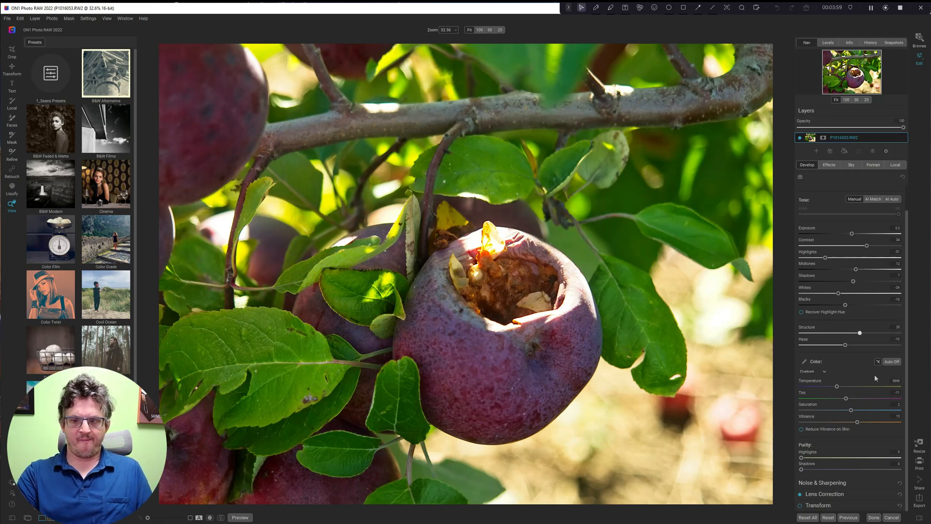
Change the white balance preset to Cloudy to warm the photo's colours
click(823, 372)
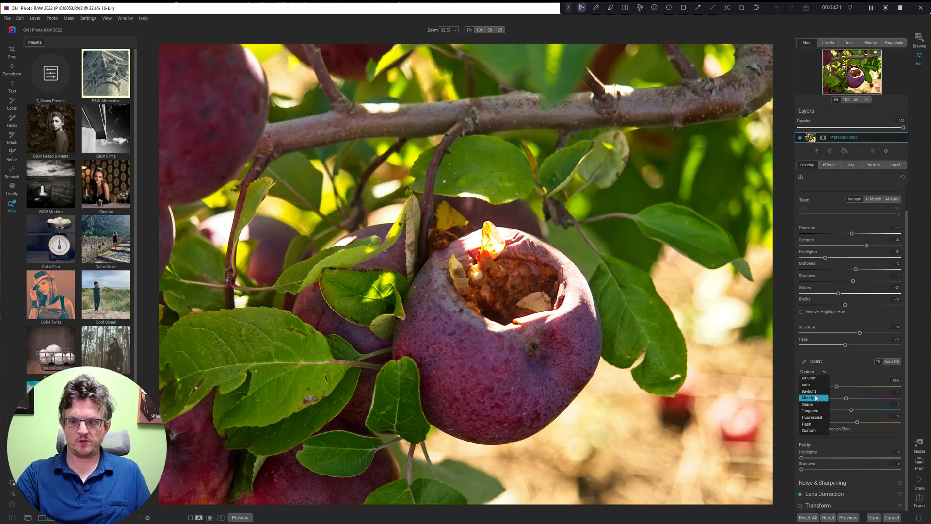
click(816, 397)
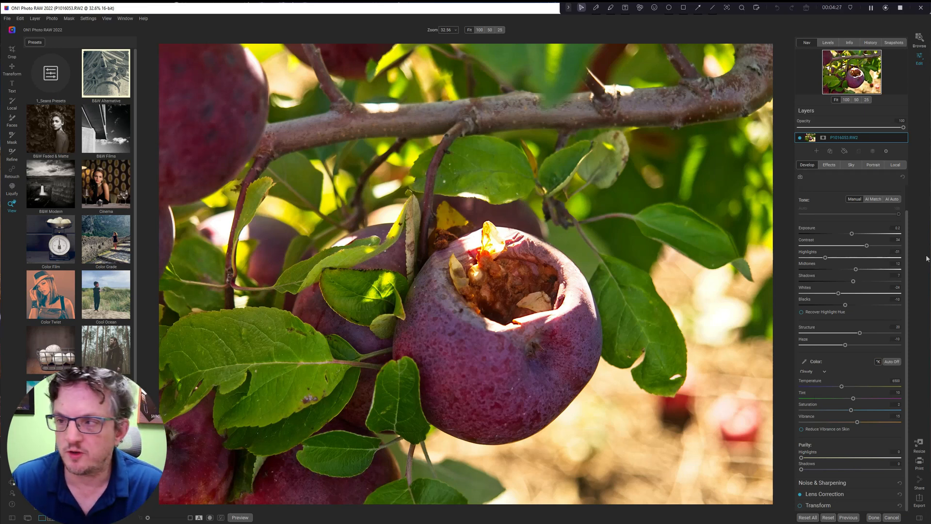
scroll(890, 211, up, 1)
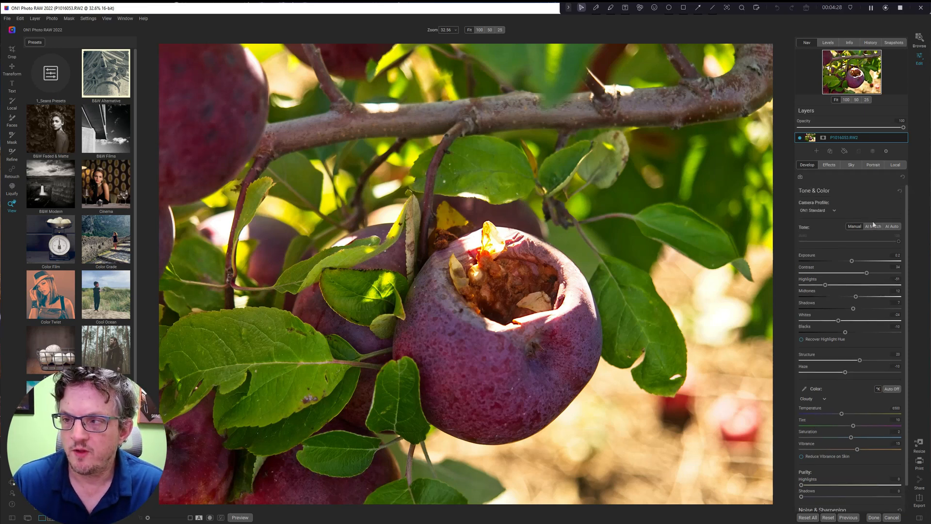
Add a Dynamic Contrast filter to the photo as an effect
click(833, 165)
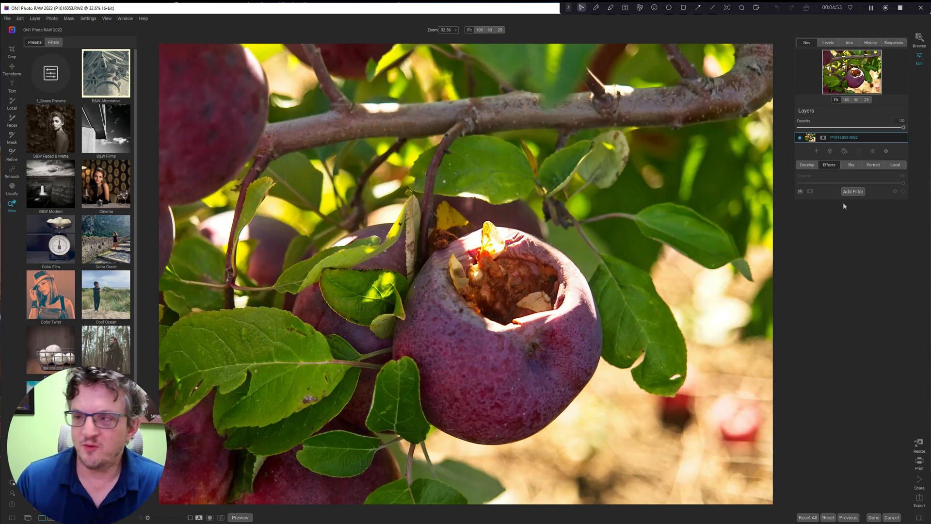
click(851, 193)
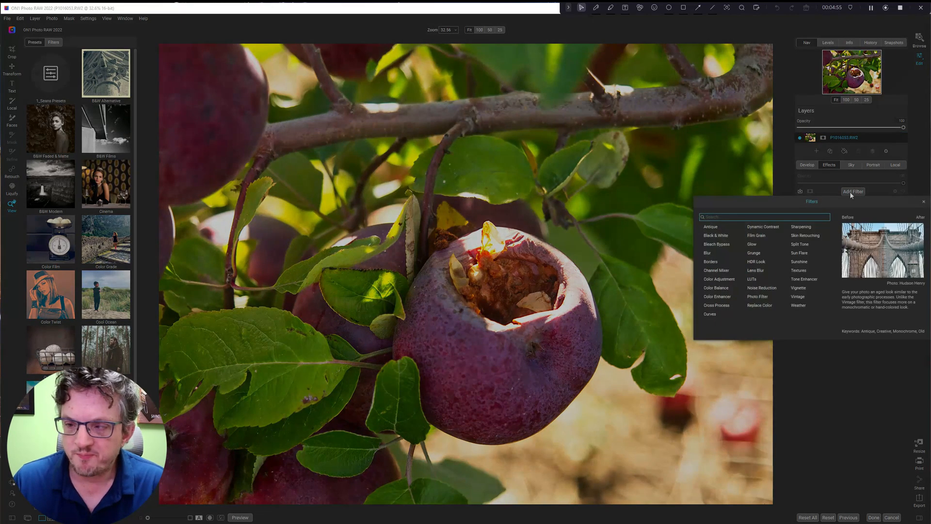
click(763, 227)
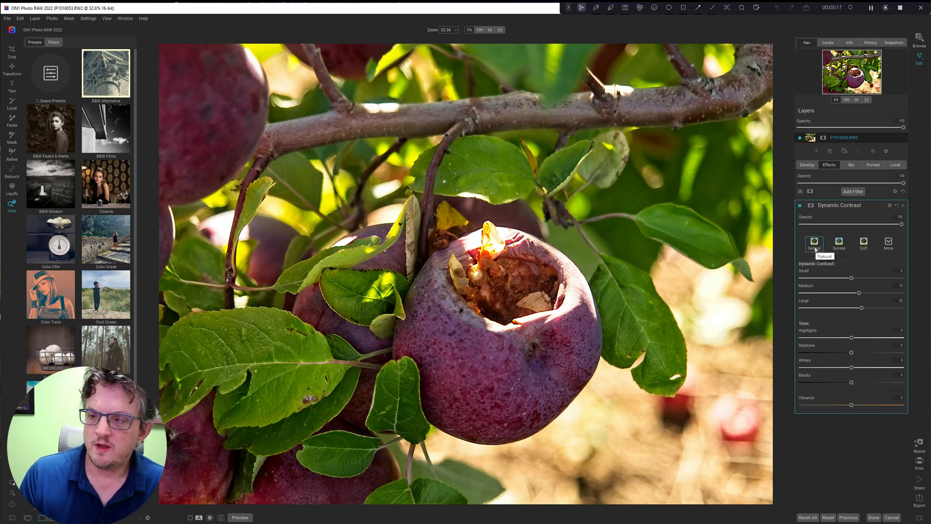
Mask the Dynamic Contrast filter with a Vignette gradient placed on the centre of the damaged apple
click(810, 206)
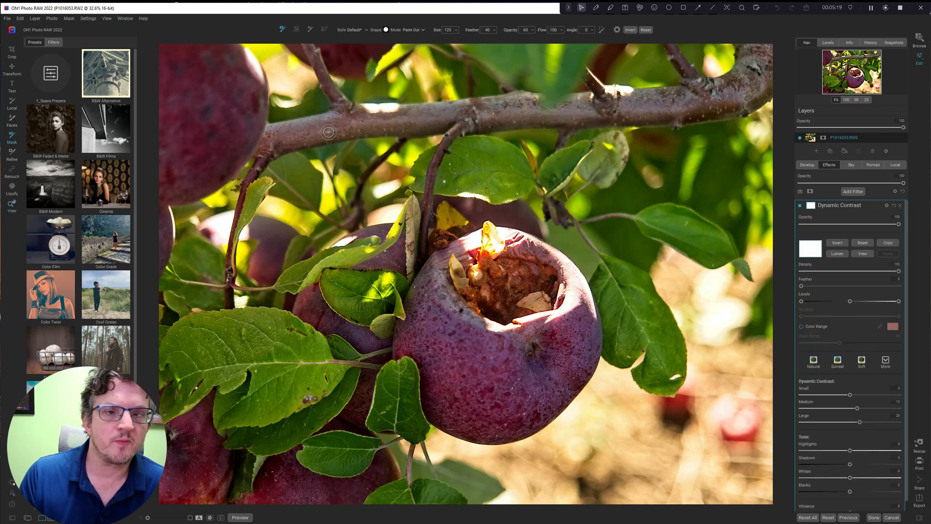
click(296, 30)
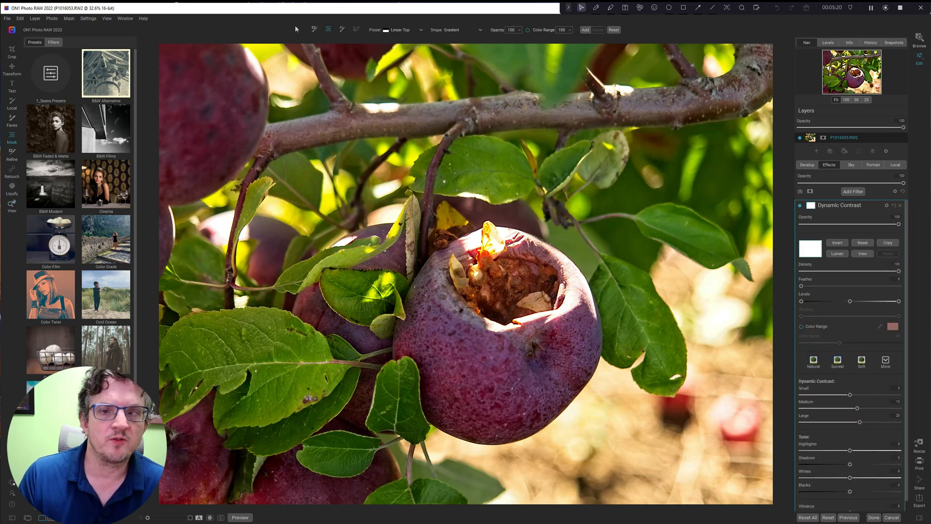
click(409, 30)
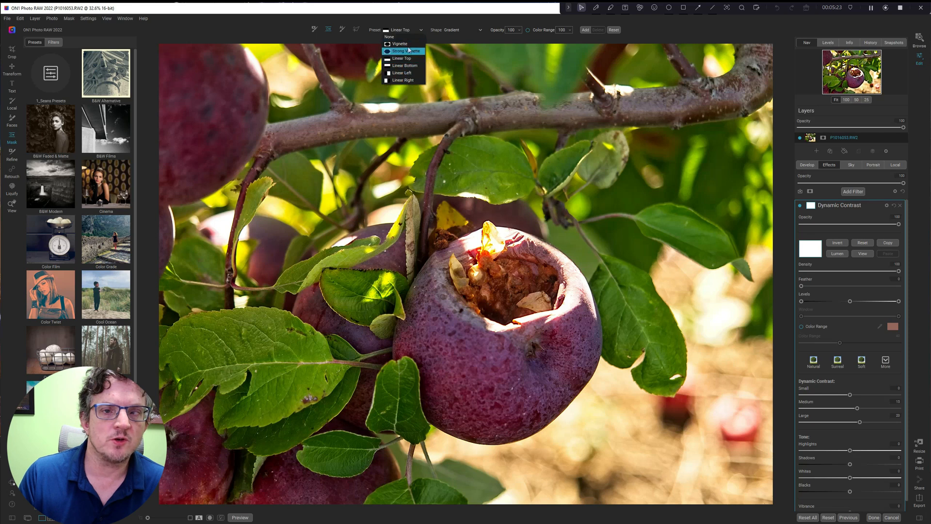
click(408, 44)
click(501, 326)
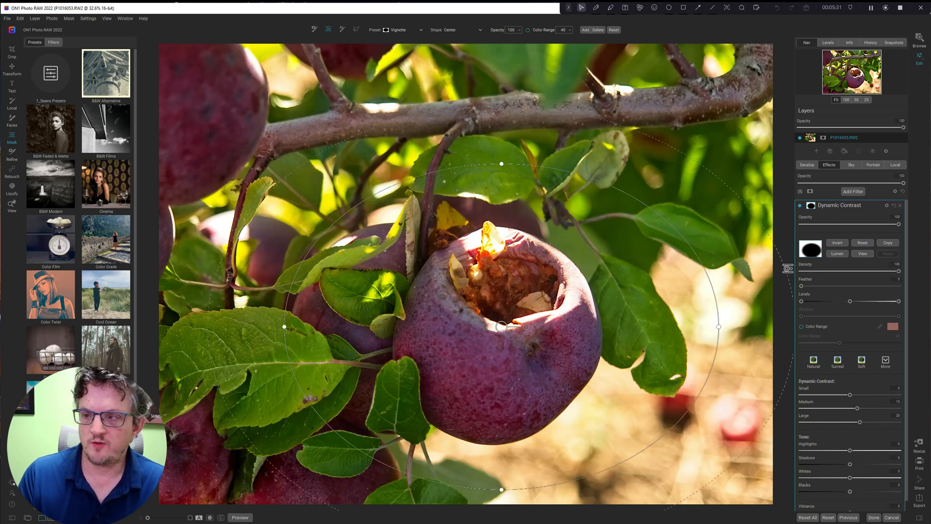
Invert the Dynamic Contrast mask, then shrink and recentre its gradient to fit closely around the damaged apple with a narrower falloff
click(837, 244)
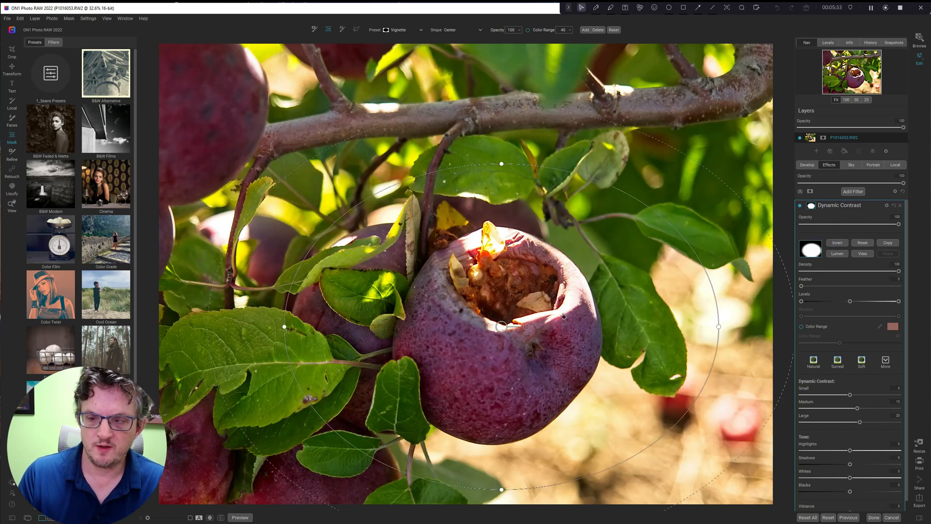
drag(719, 327, 617, 327)
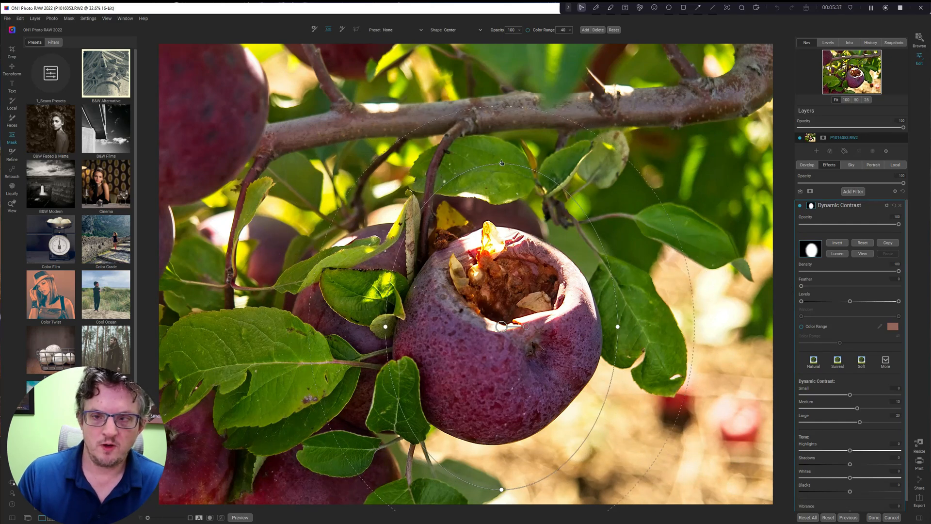
drag(502, 164, 491, 226)
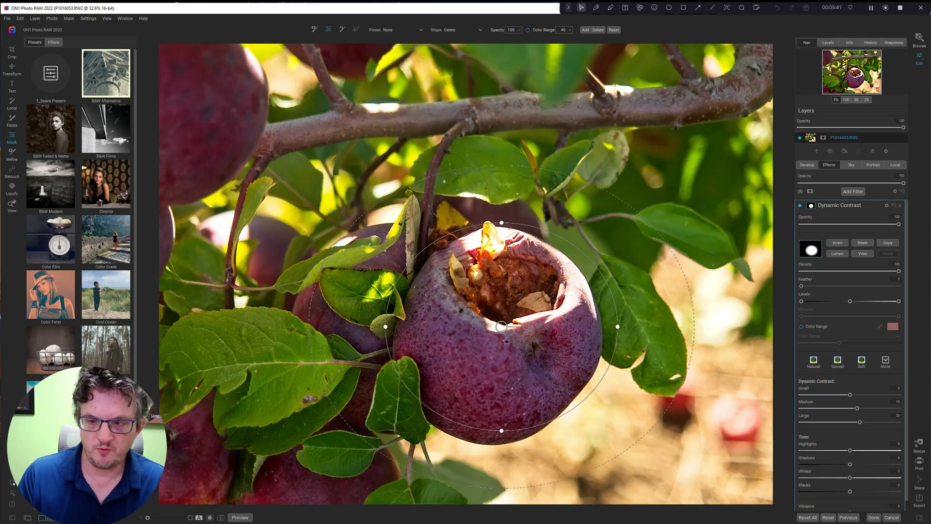
mouse_move(503, 330)
mouse_down()
mouse_move(496, 359)
mouse_move(499, 346)
mouse_up()
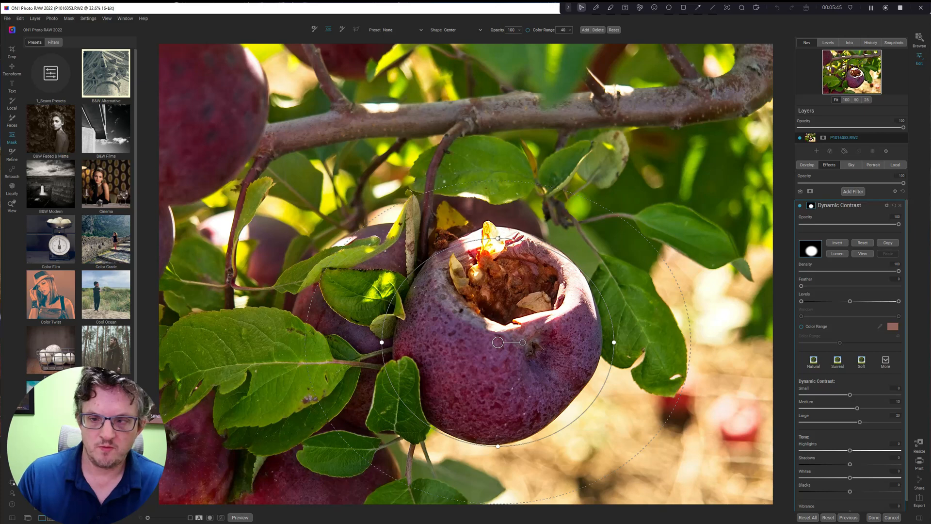
drag(498, 239, 499, 225)
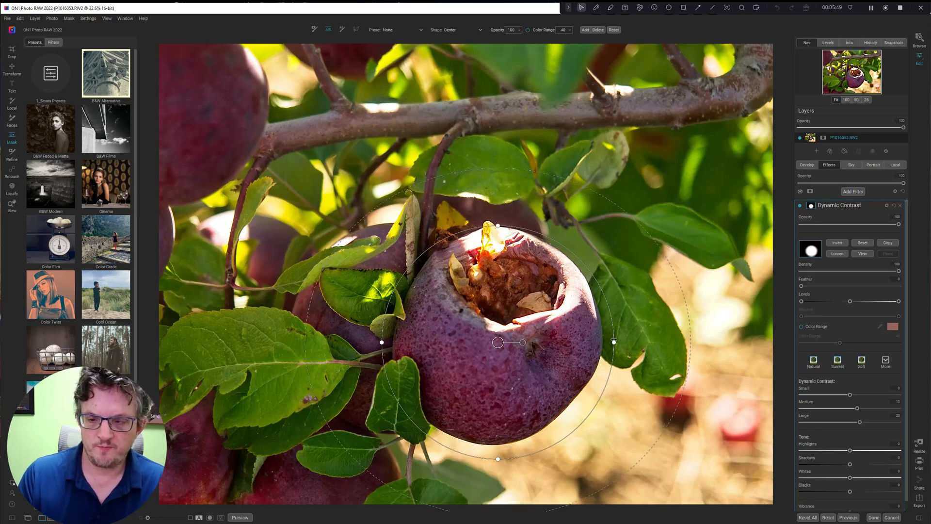
drag(614, 342, 606, 341)
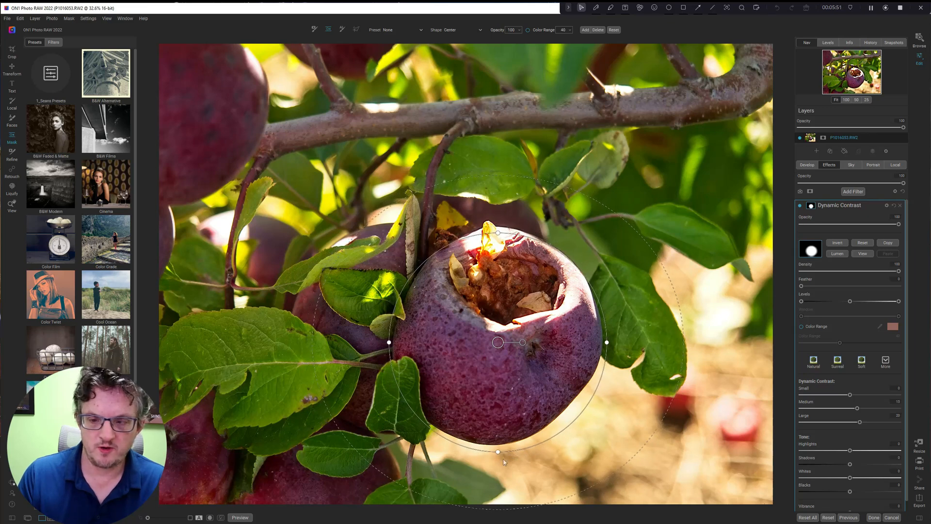
drag(498, 452, 498, 445)
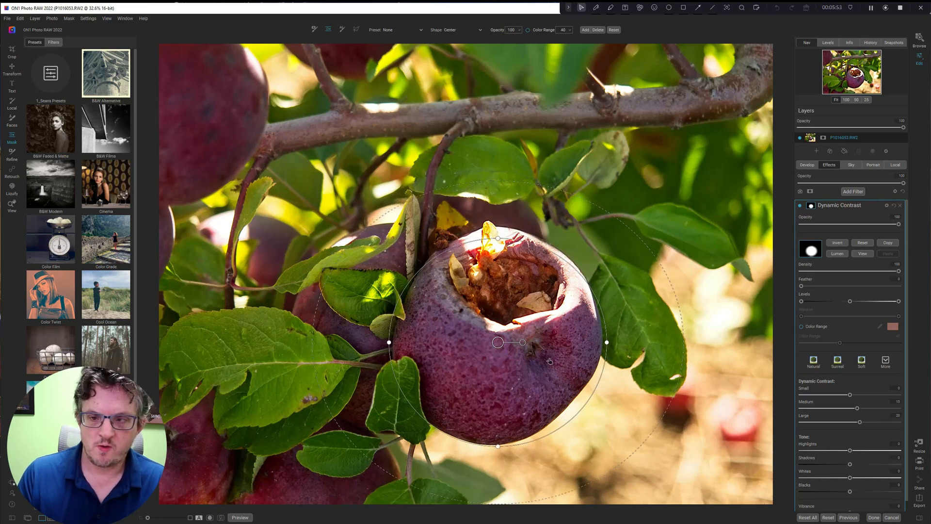
drag(500, 343, 501, 340)
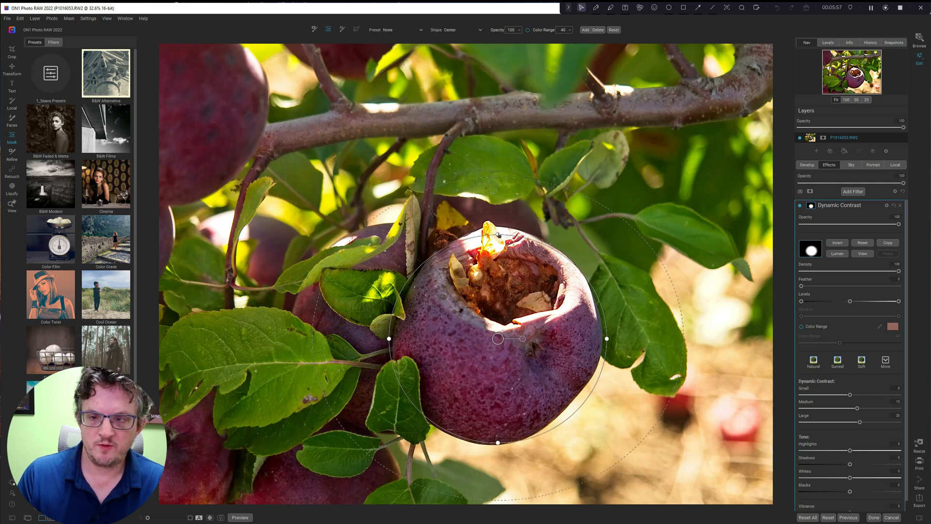
drag(498, 235, 498, 223)
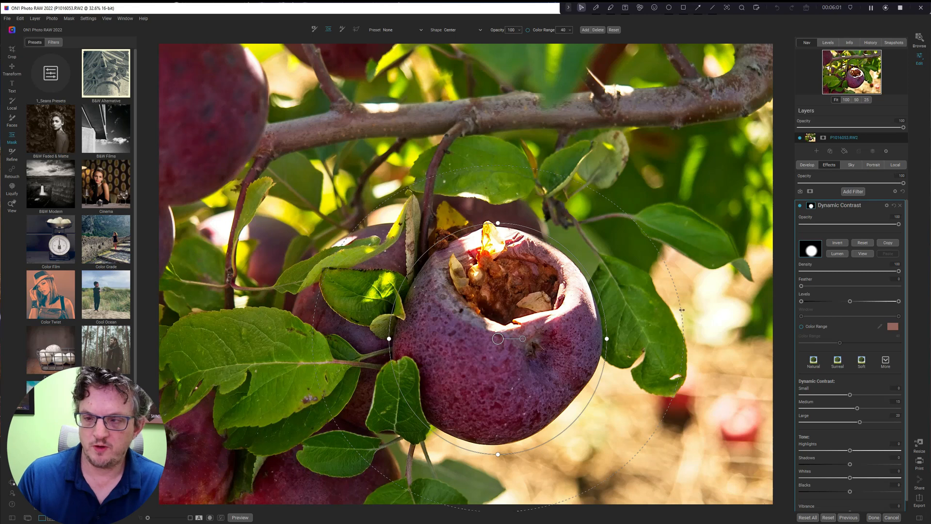
drag(682, 309, 650, 313)
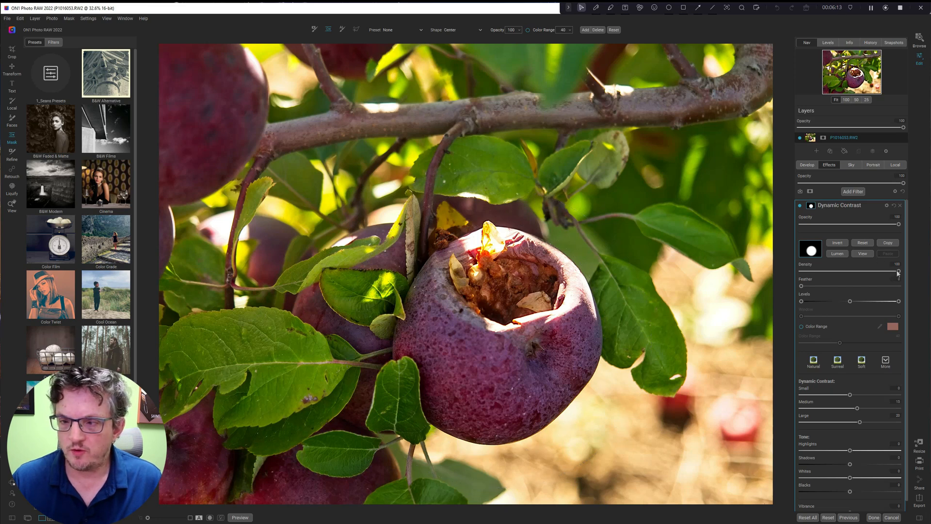
Lower the density of the Dynamic Contrast mask to about 65 and close the mask settings
drag(898, 272, 864, 271)
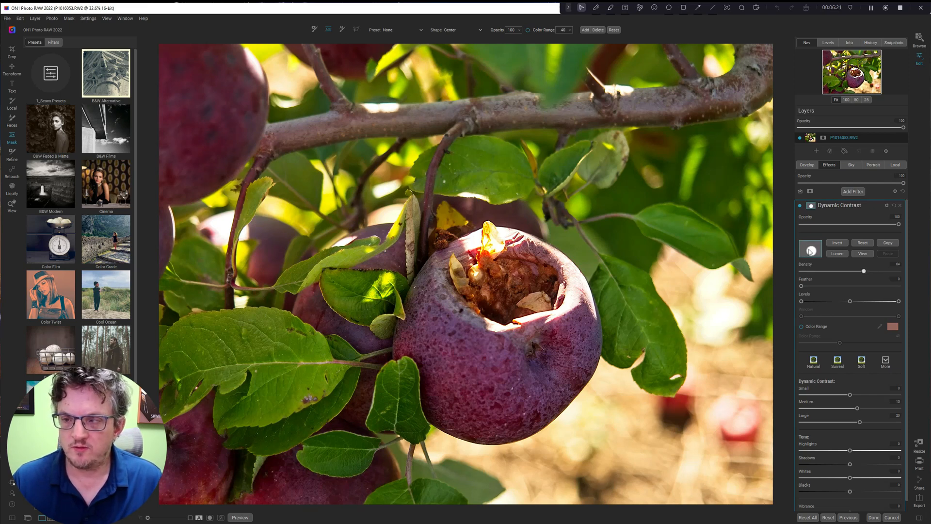
mouse_move(789, 254)
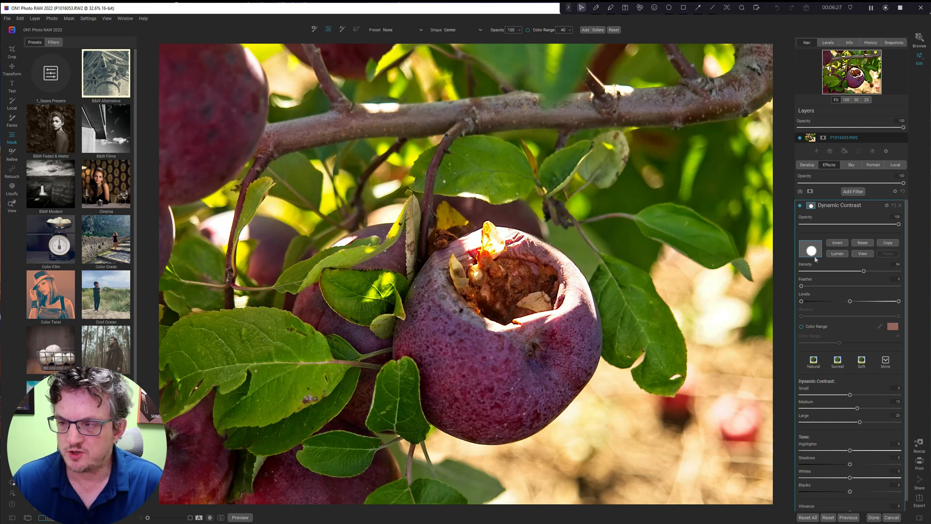
click(811, 205)
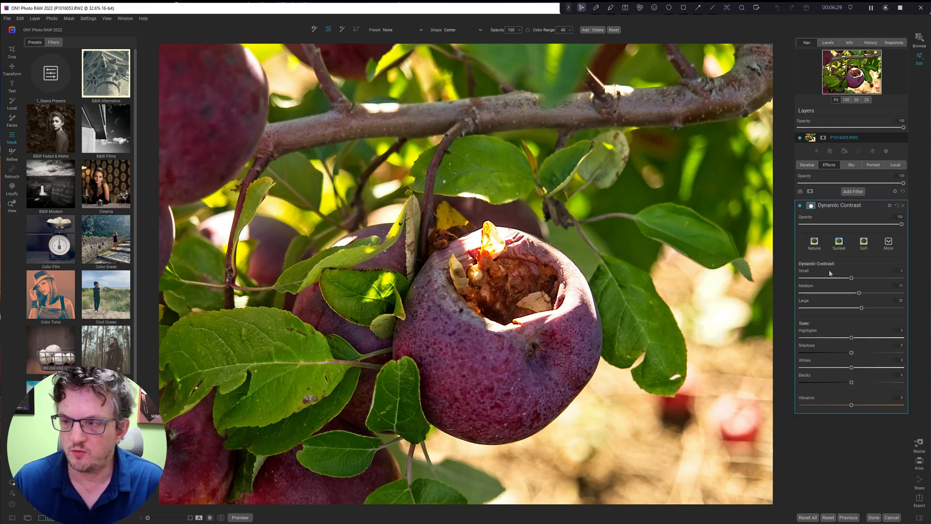
Try the Natural and Surreal styles on the Dynamic Contrast filter, settling on the Texture Enhancer style
click(812, 245)
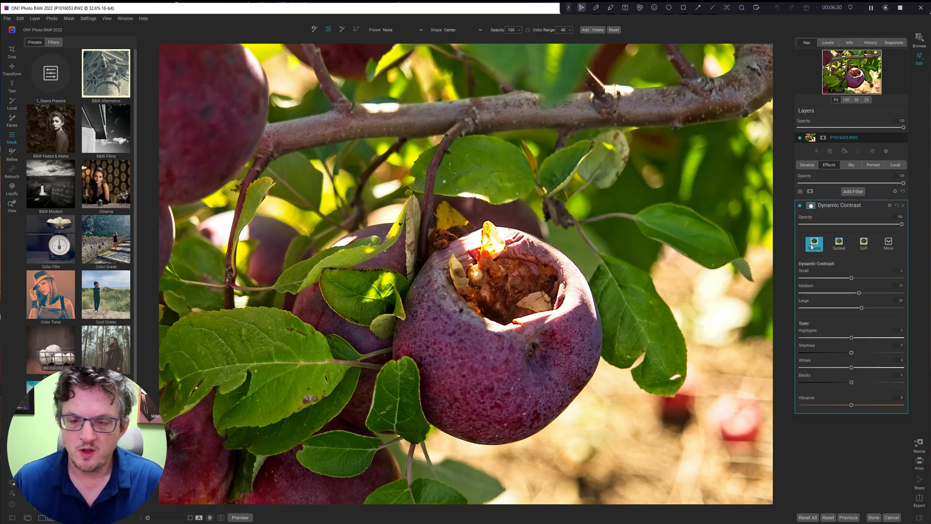
click(842, 245)
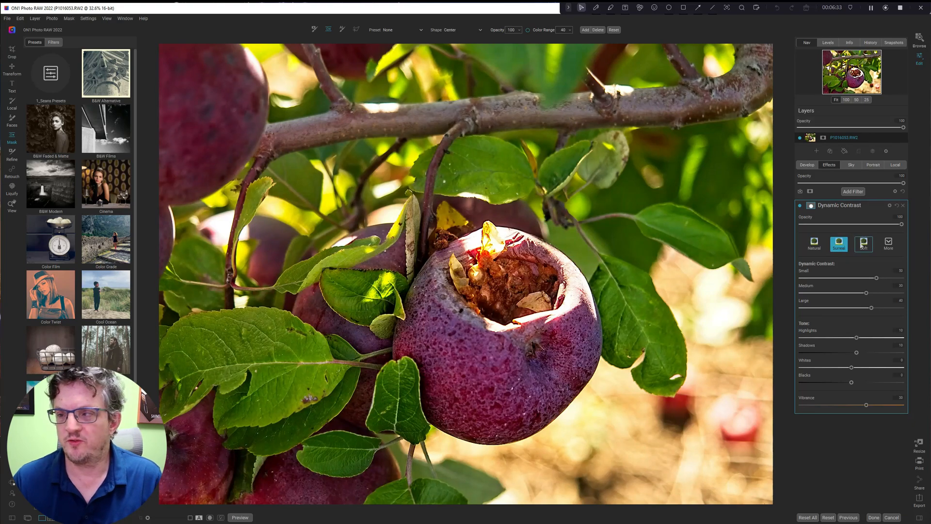
click(889, 242)
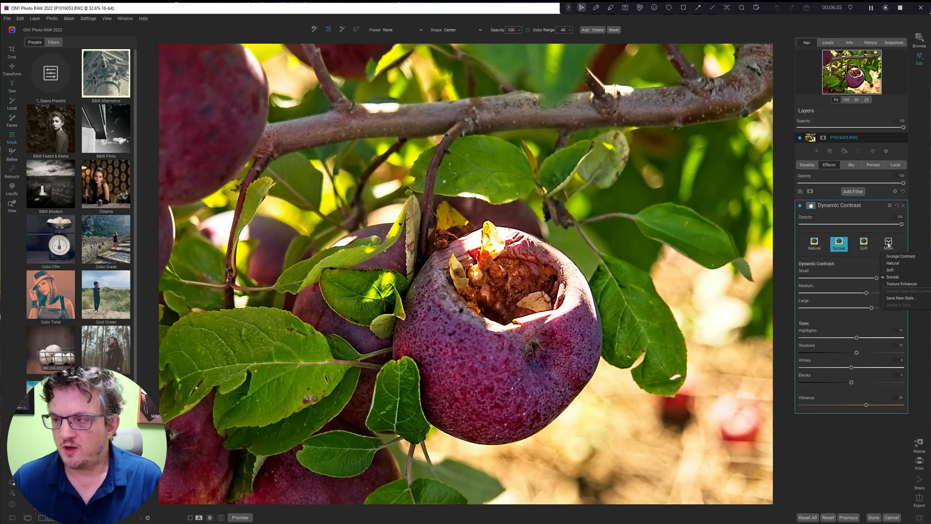
click(899, 284)
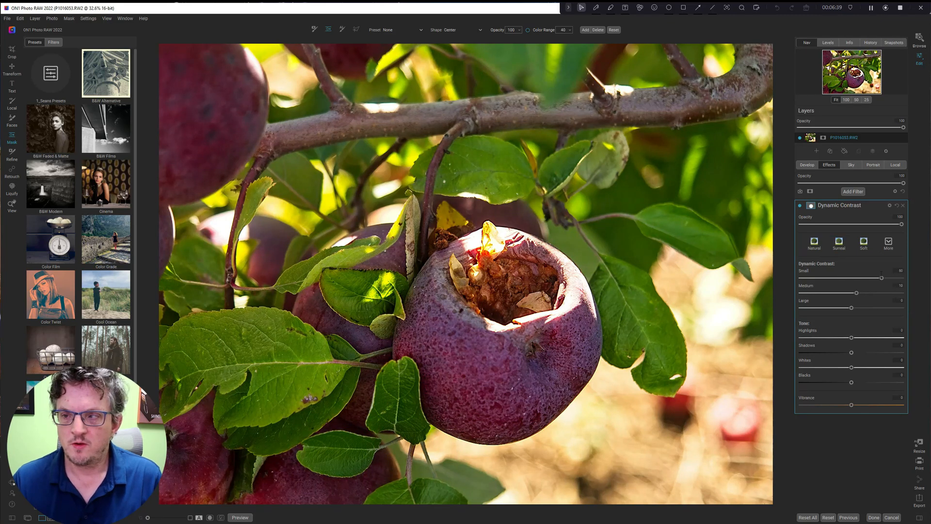
Compare the damaged apple with and without the Dynamic Contrast filter by switching the filter off and on
click(800, 206)
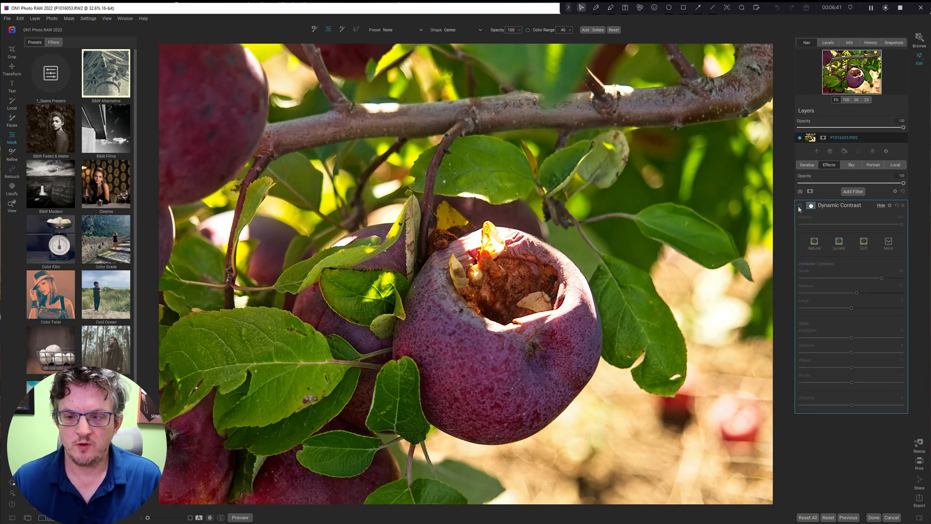
click(800, 206)
click(800, 206)
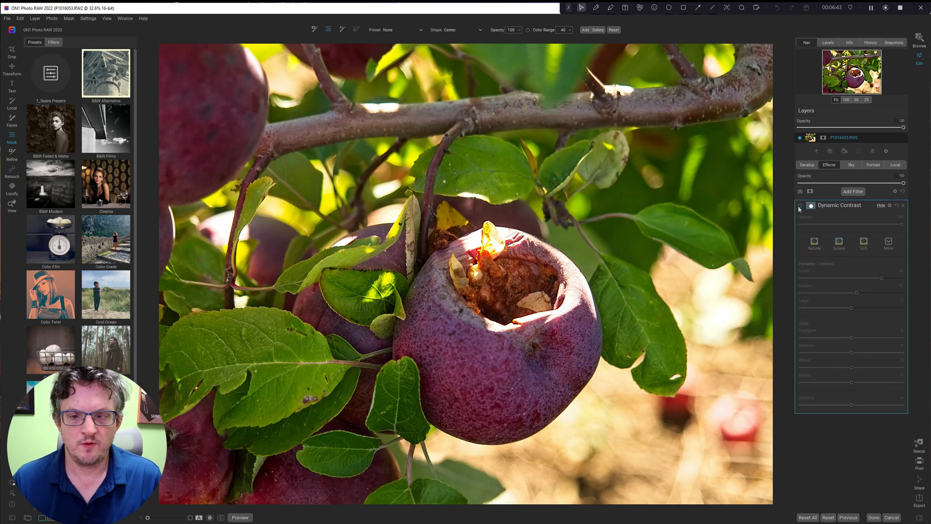
click(800, 206)
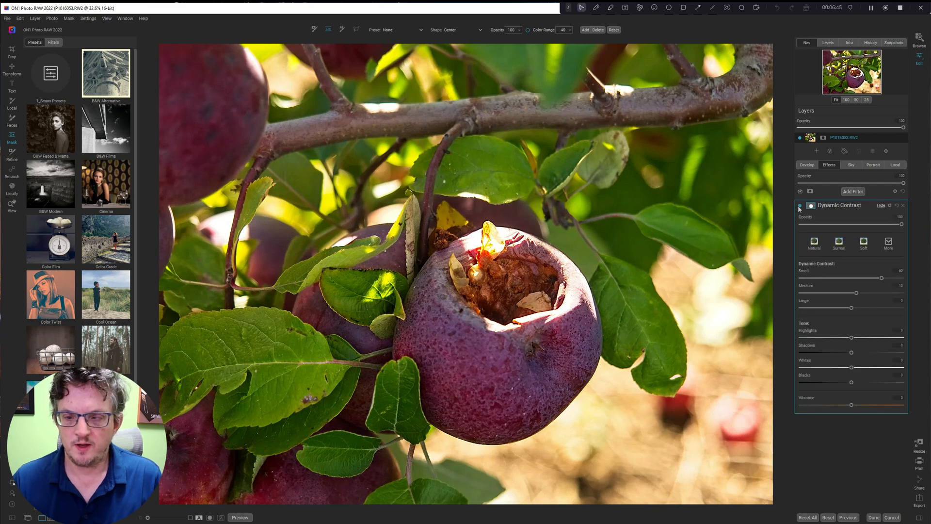
drag(498, 339, 429, 421)
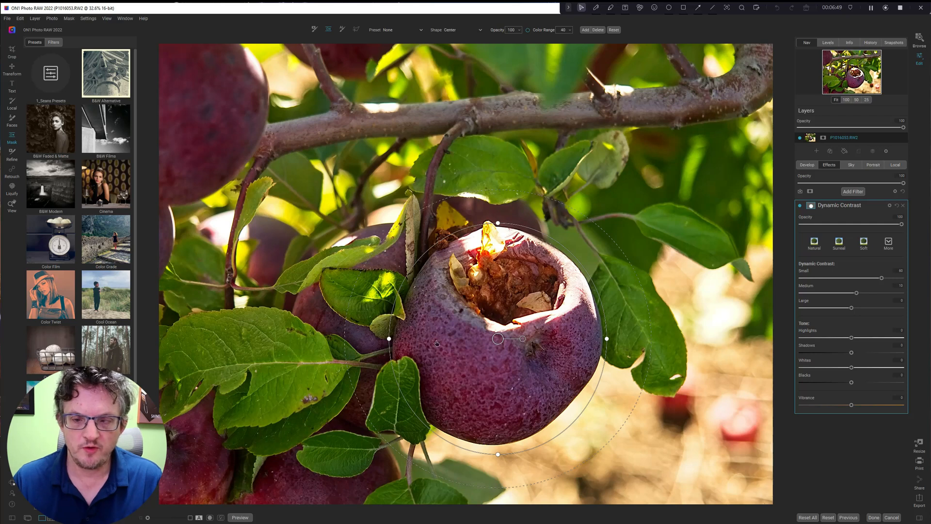
click(800, 206)
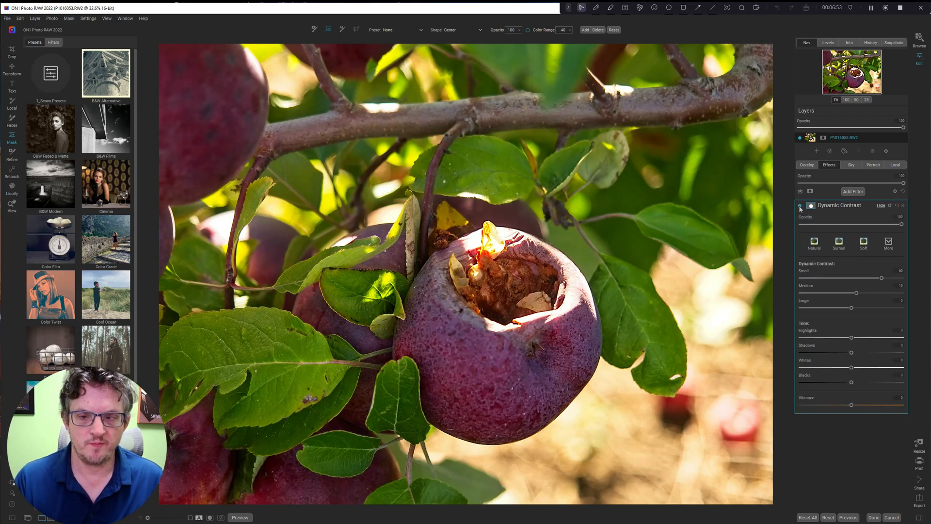
click(800, 206)
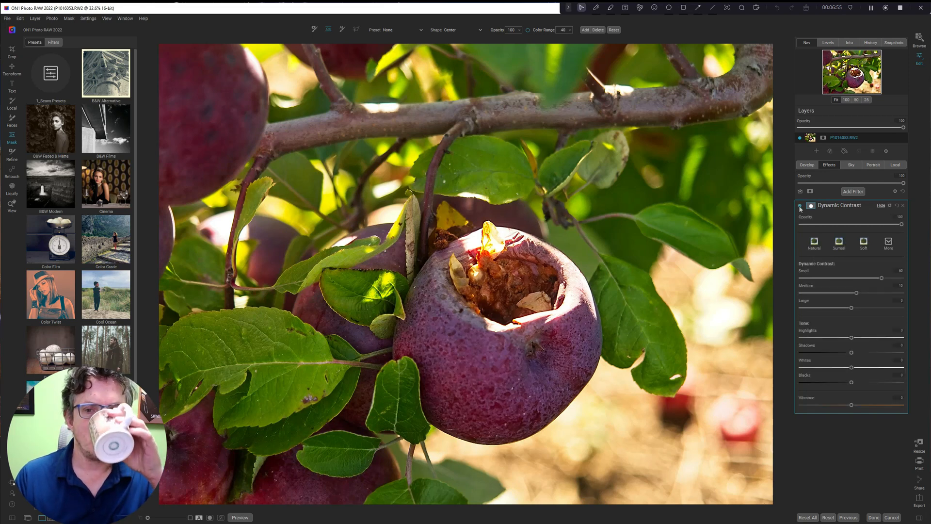
Collapse the Dynamic Contrast settings and add a Tone Enhancer filter to the photo
click(880, 205)
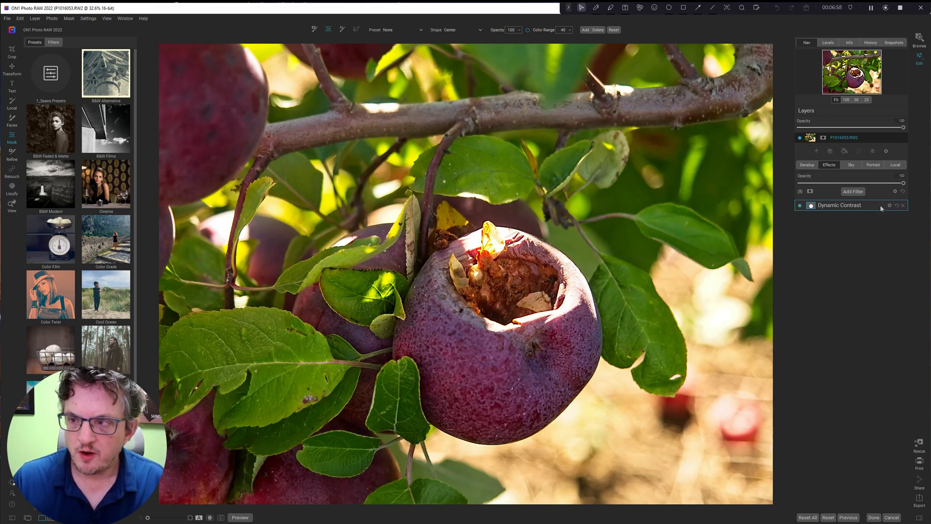
click(853, 192)
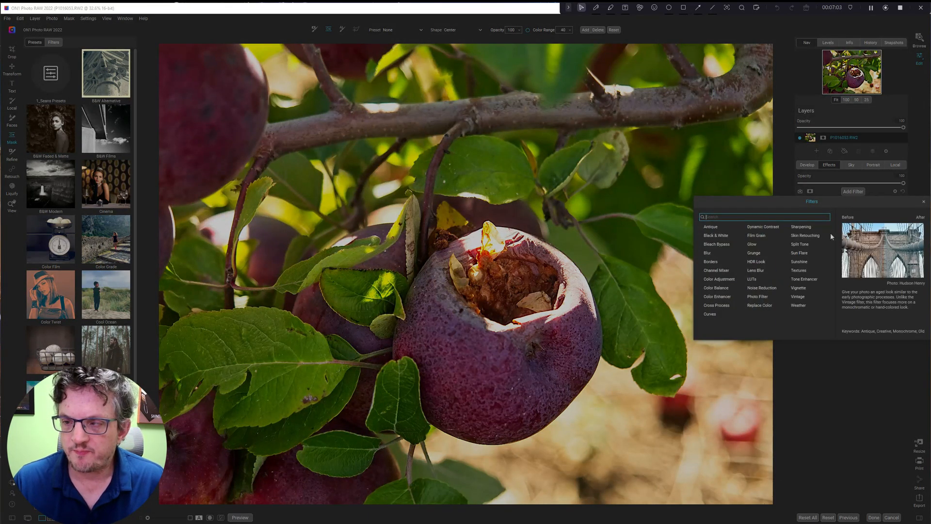
click(804, 279)
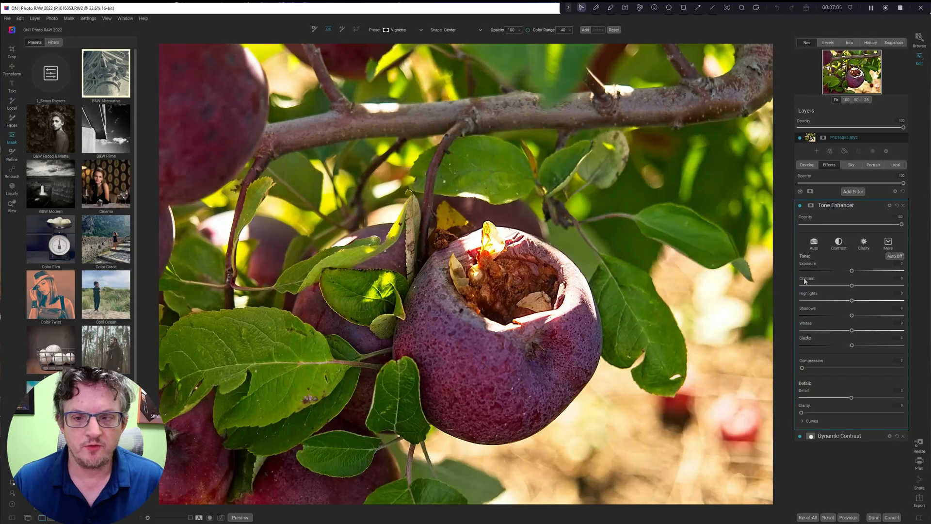
Invert the Tone Enhancer filter's mask and place a Vignette gradient on the centre of the damaged apple
click(810, 206)
click(811, 192)
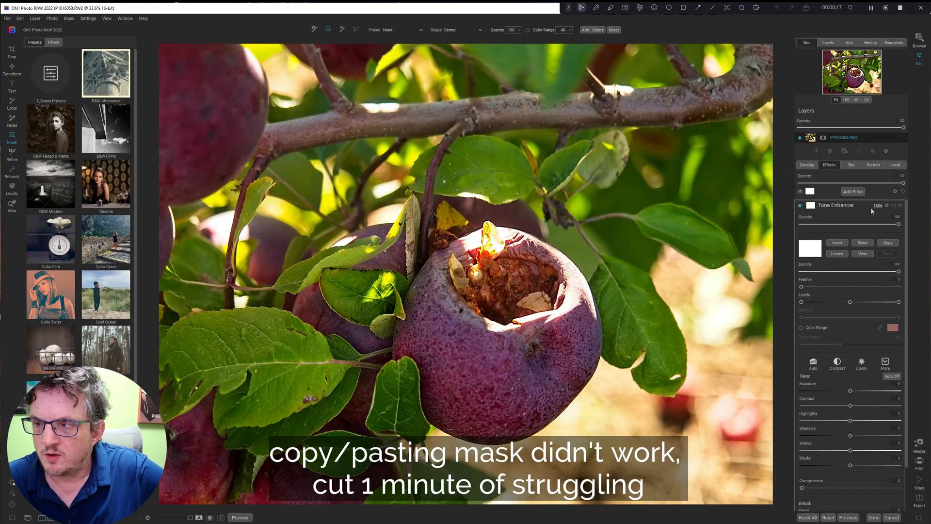
click(837, 242)
scroll(836, 247, down, 1)
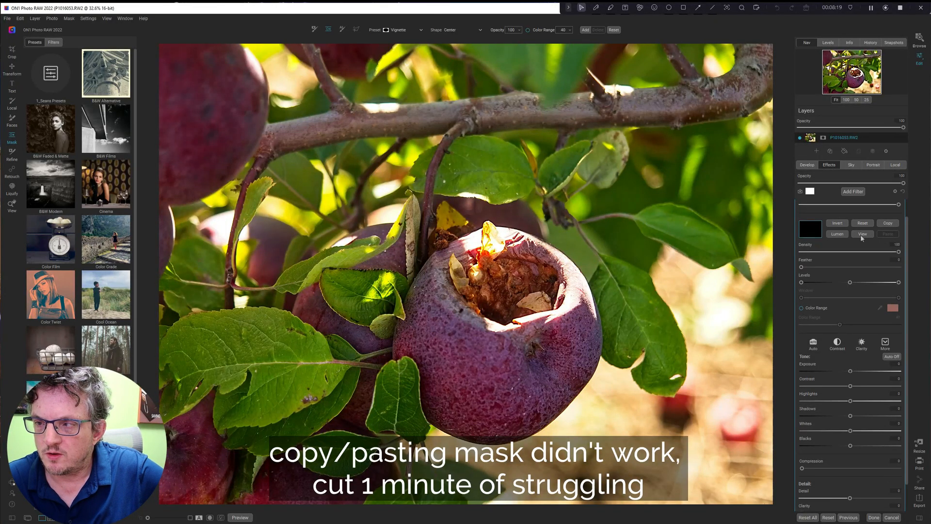
scroll(862, 238, up, 1)
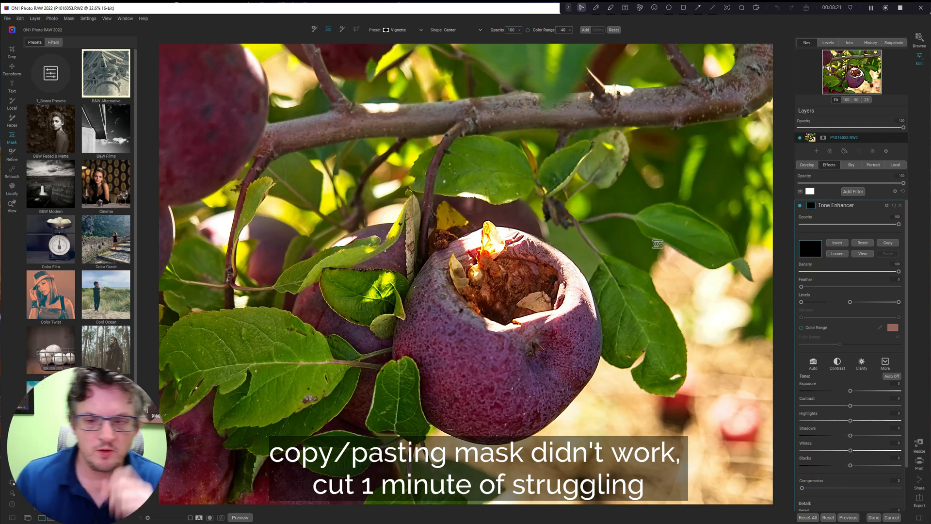
click(486, 350)
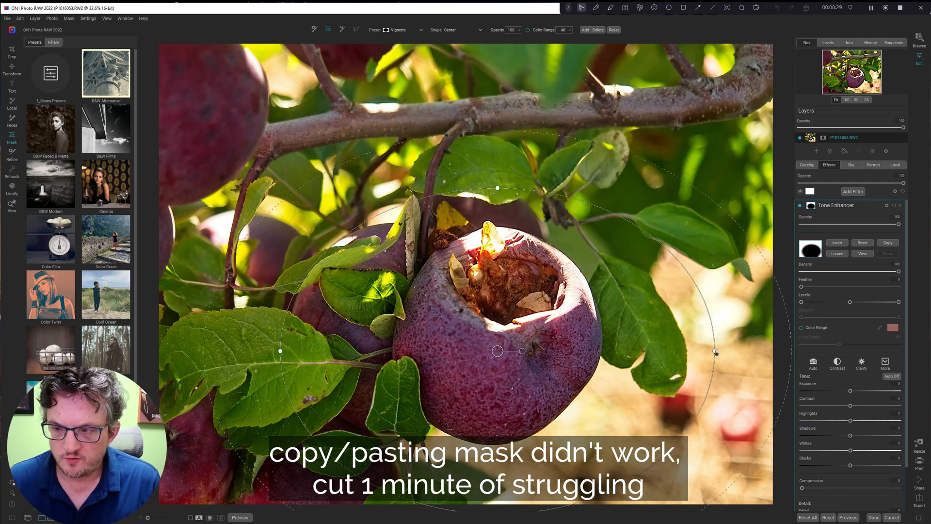
Shrink the Tone Enhancer mask's gradient ellipse in width and height and reposition it over the damaged apple
drag(712, 351, 622, 348)
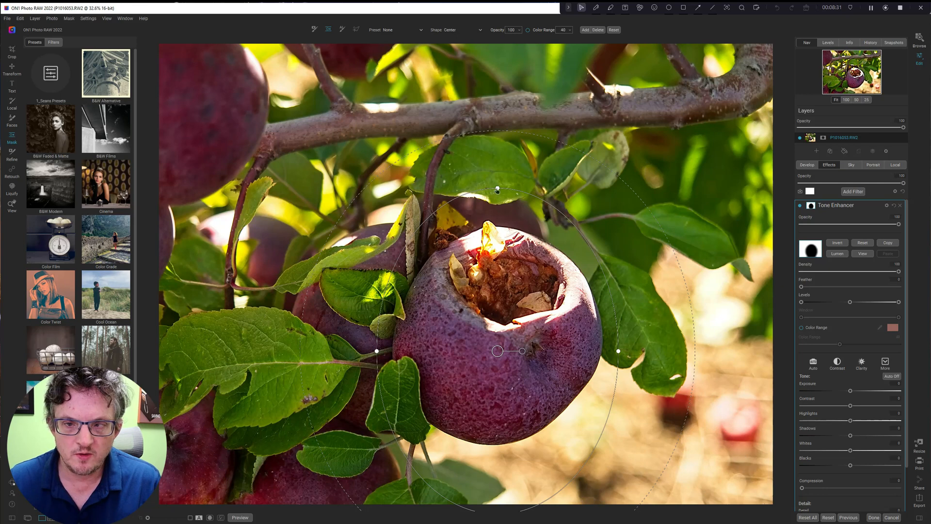
drag(497, 188, 498, 227)
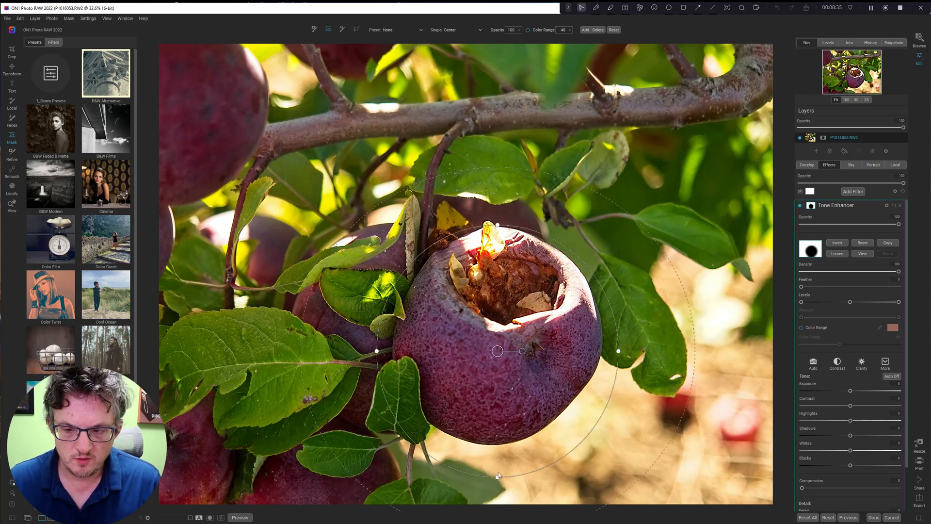
drag(498, 477, 497, 451)
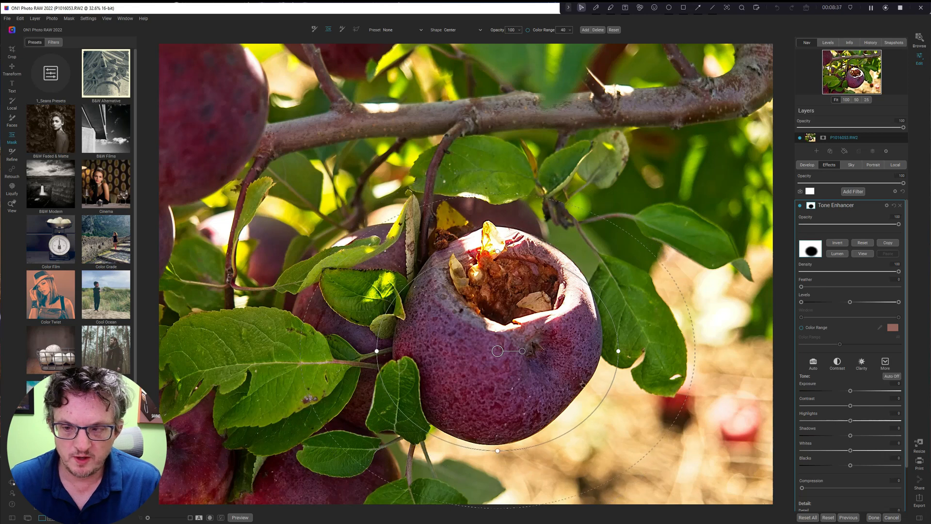
drag(539, 346, 539, 319)
drag(498, 425, 498, 449)
drag(504, 390, 501, 410)
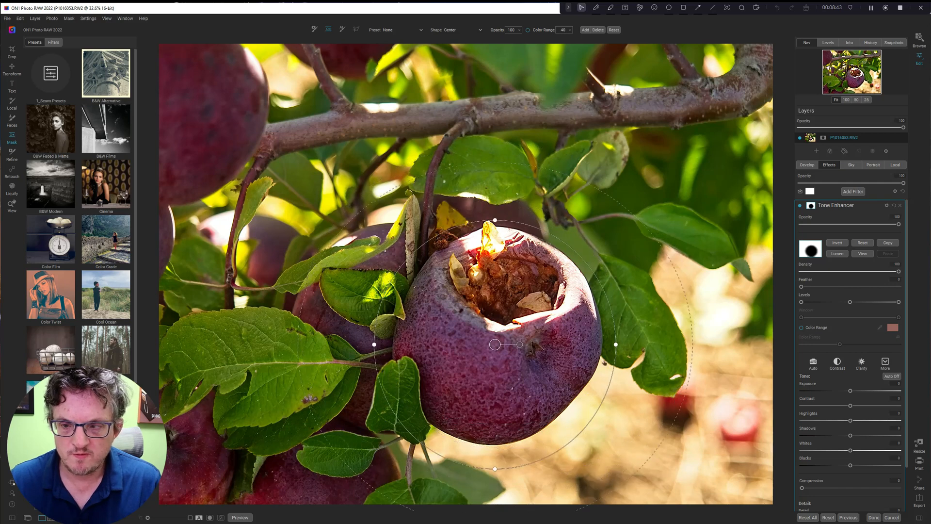
Fit the gradient ellipse closely around the damaged apple's outline and tighten its outer feather edge
drag(616, 344, 606, 344)
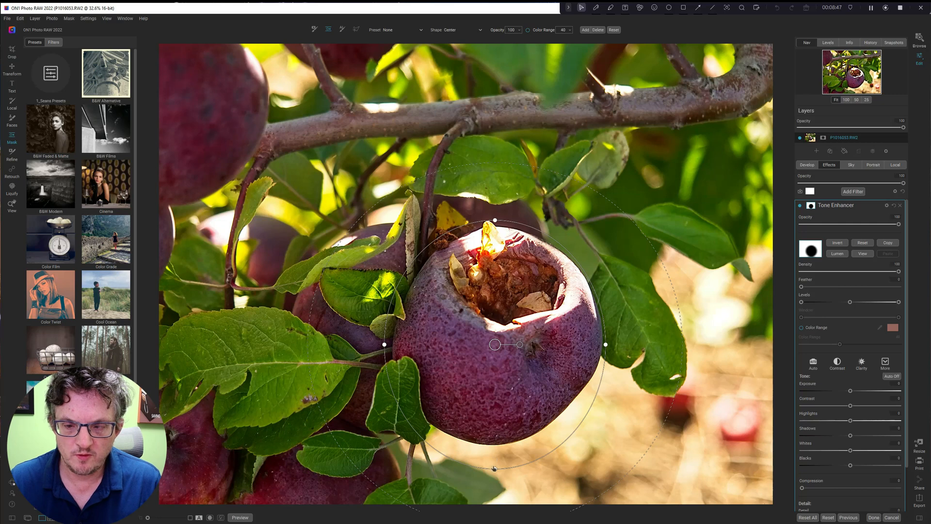
drag(494, 469, 494, 455)
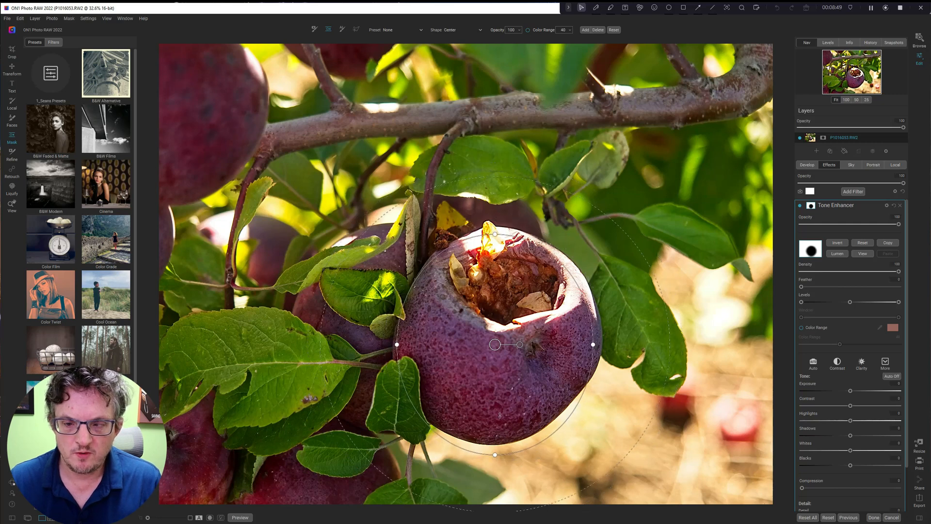
mouse_move(501, 416)
mouse_down()
mouse_move(501, 423)
mouse_move(503, 409)
mouse_up()
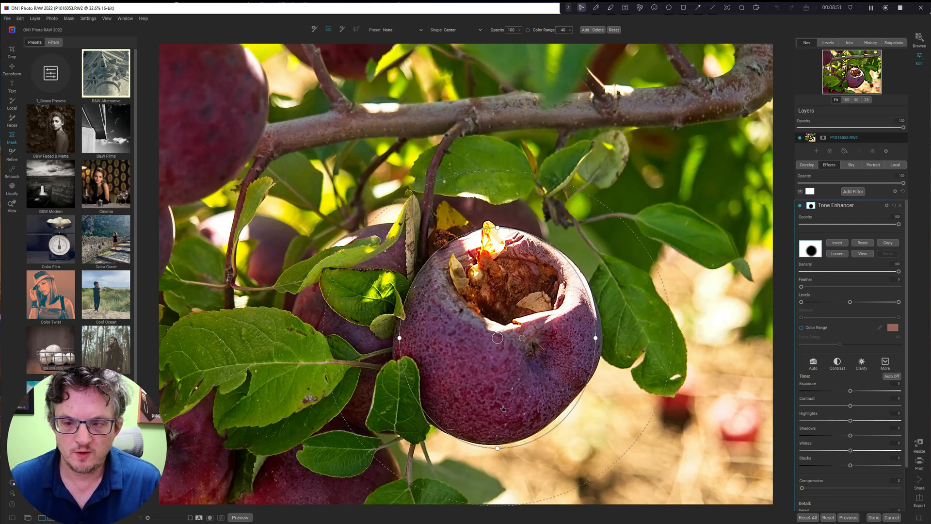
drag(595, 338, 605, 339)
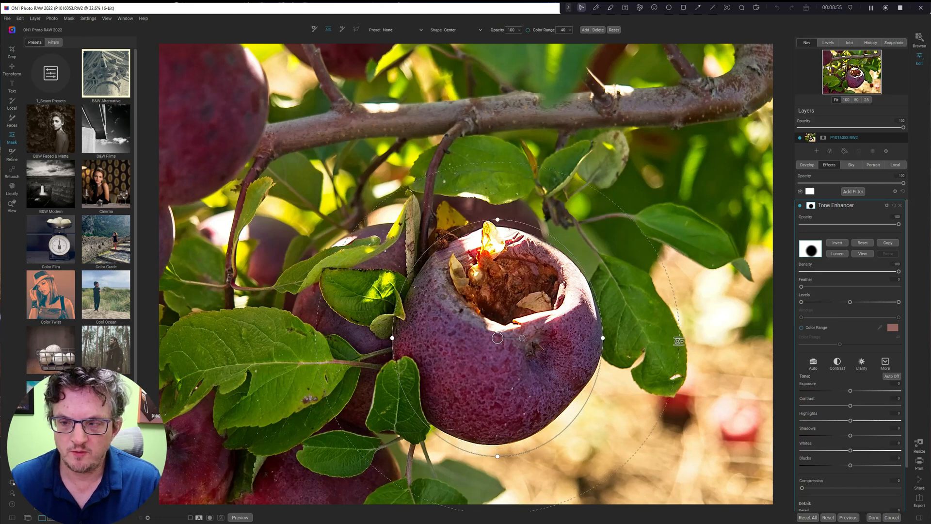
drag(678, 341, 637, 359)
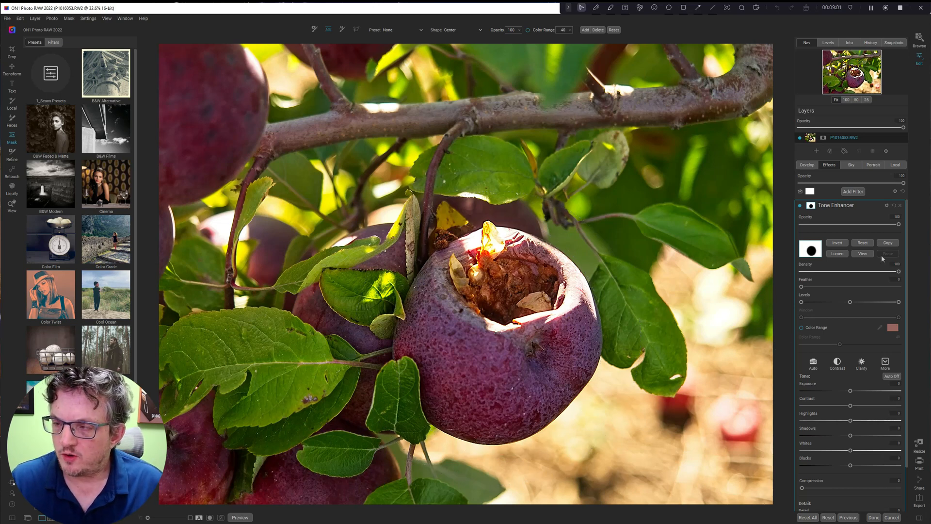
Apply the Midtones Lighter style to the Tone Enhancer filter and invert its mask so it affects only the damaged apple
scroll(866, 291, down, 2)
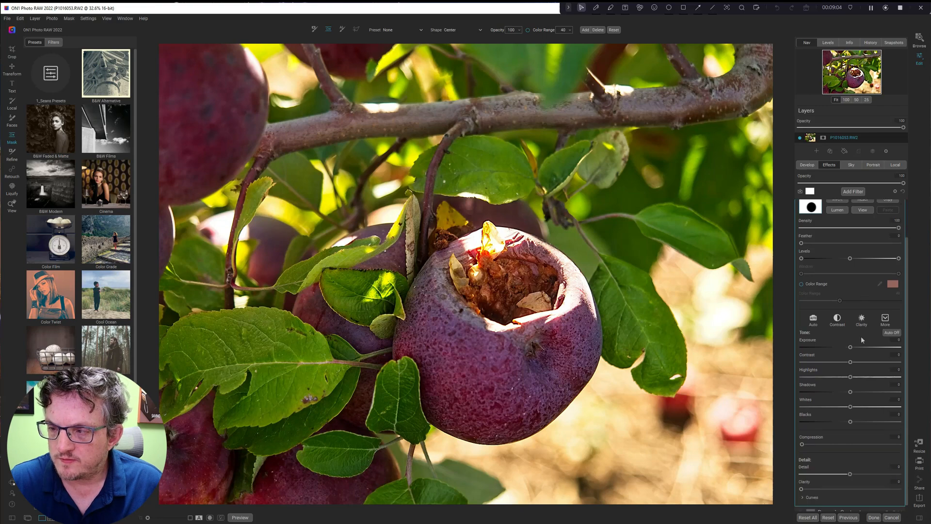
click(885, 320)
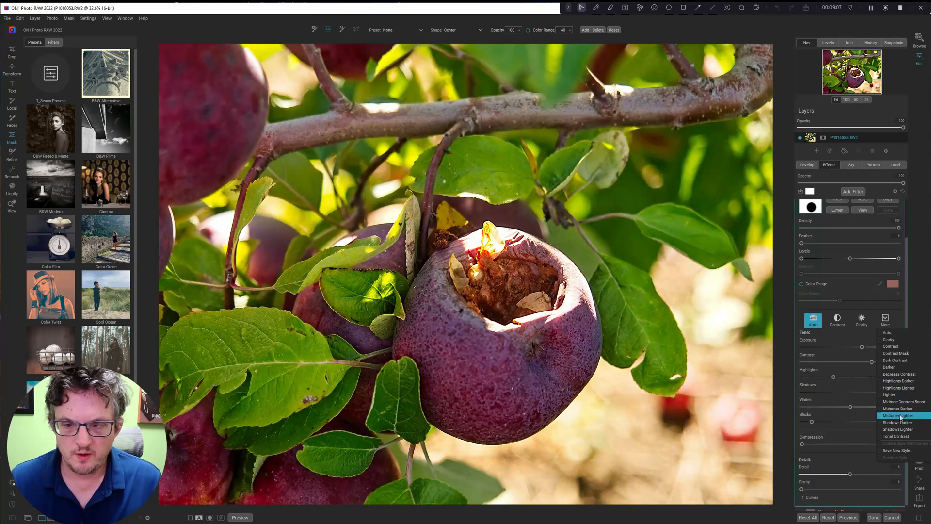
click(898, 416)
scroll(856, 224, up, 2)
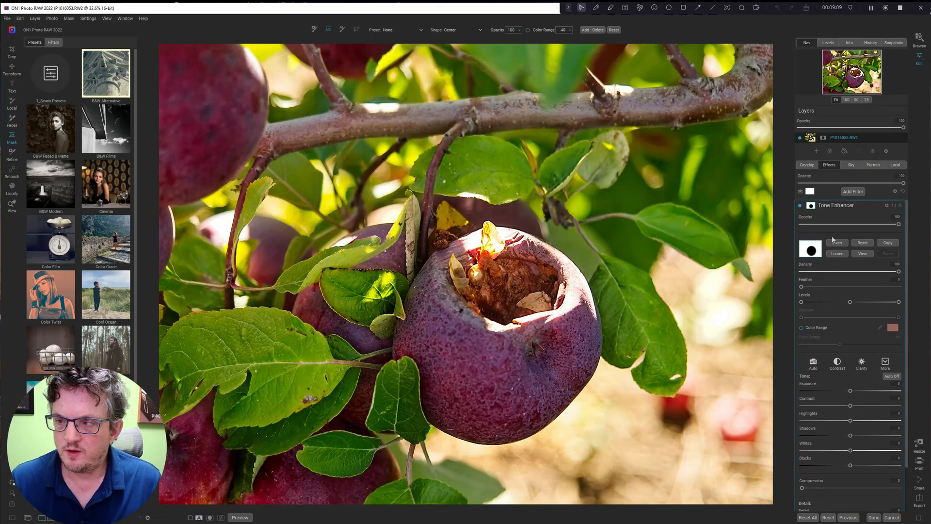
click(839, 243)
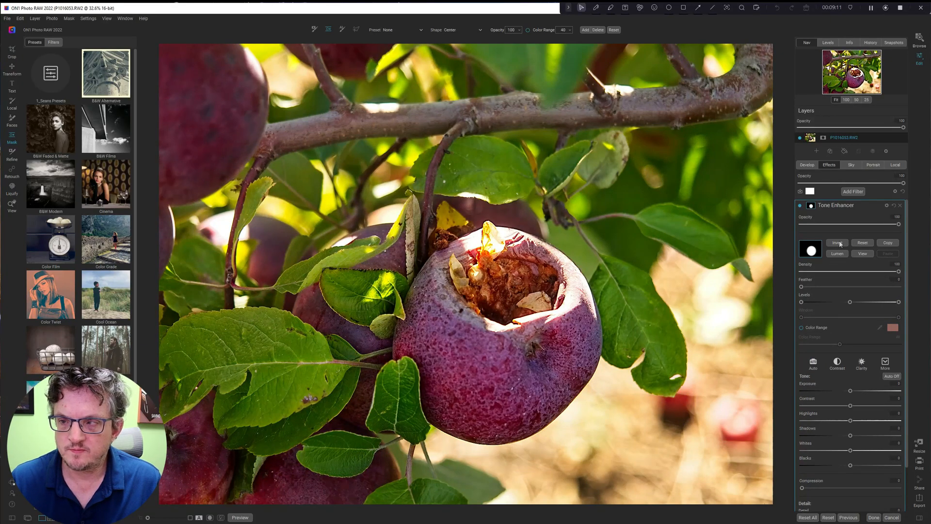
Compare the photo with the Tone Enhancer filter off and on, and lower the filter's opacity to about 81
click(800, 206)
click(800, 206)
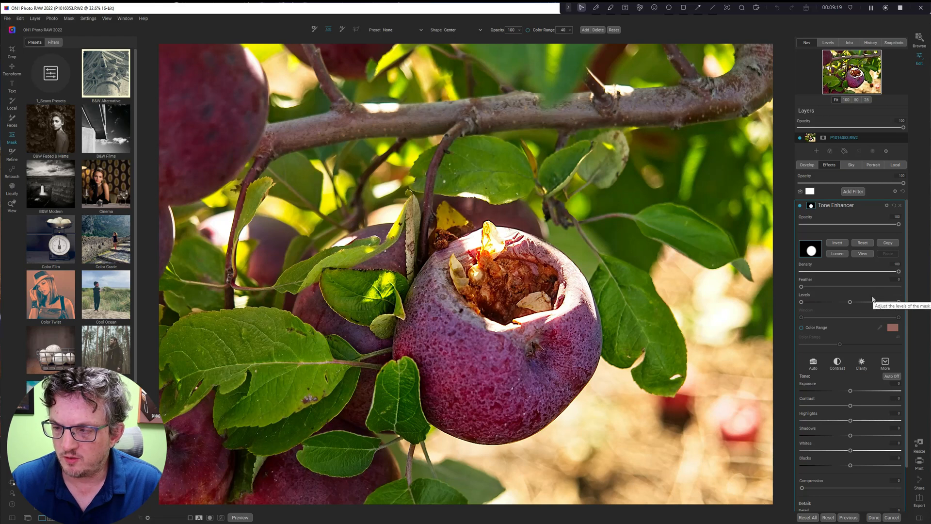
drag(898, 225, 881, 223)
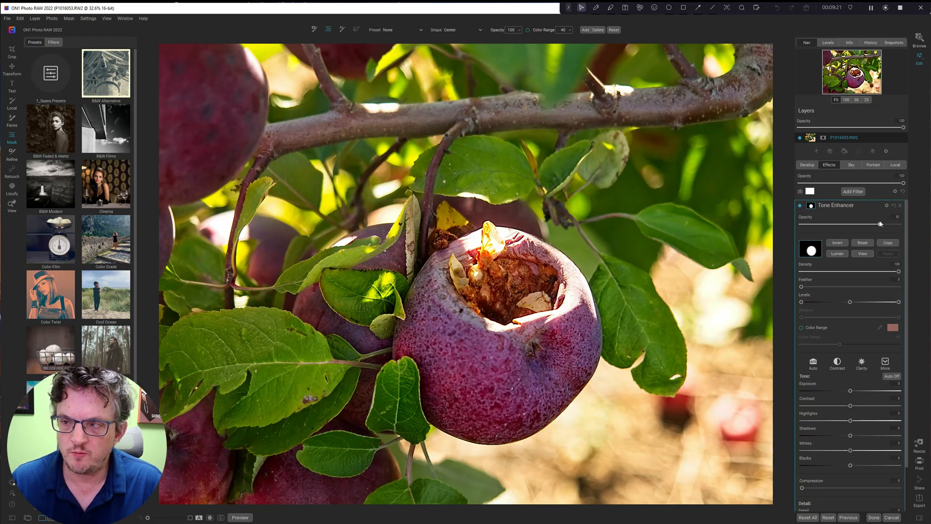
Collapse the Tone Enhancer settings and add a Color Enhancer filter to the photo
click(878, 206)
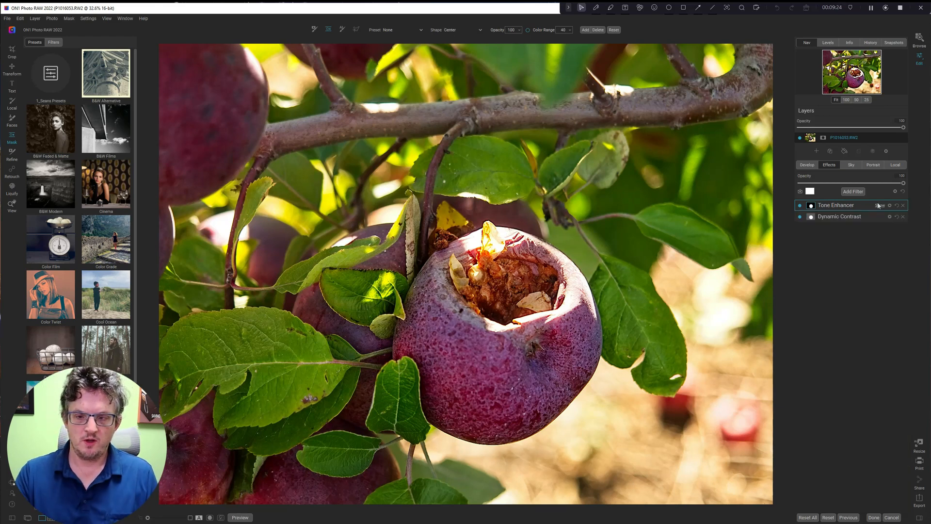
click(854, 192)
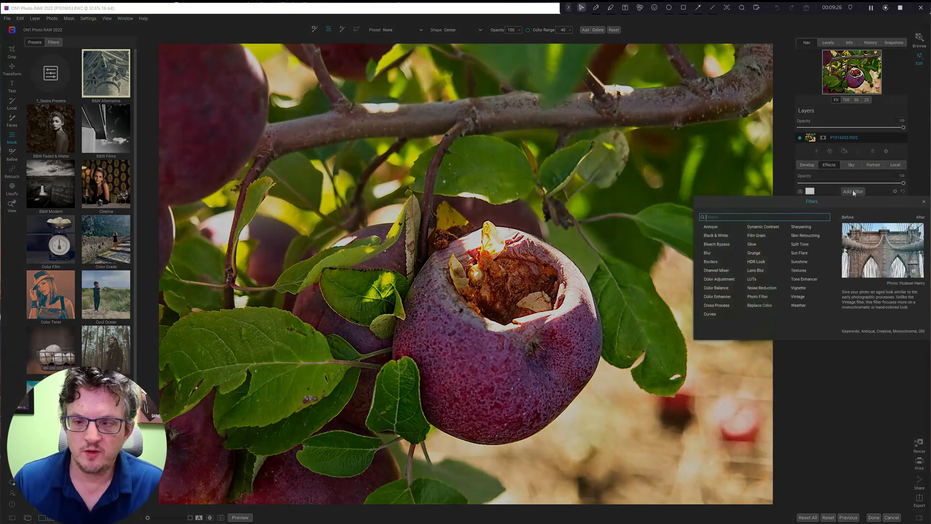
click(723, 294)
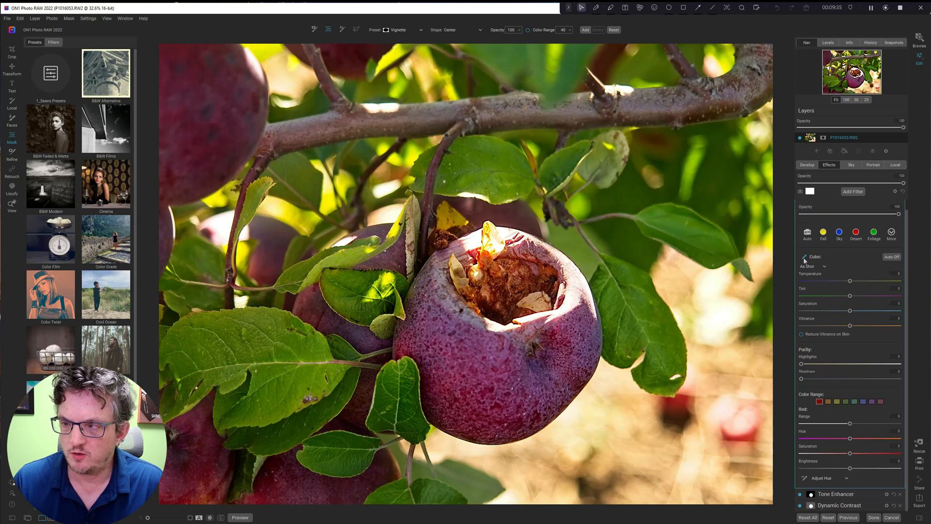
Try sampling the Color Enhancer's white balance from the damaged apple's skin, and undo the colour change
click(486, 353)
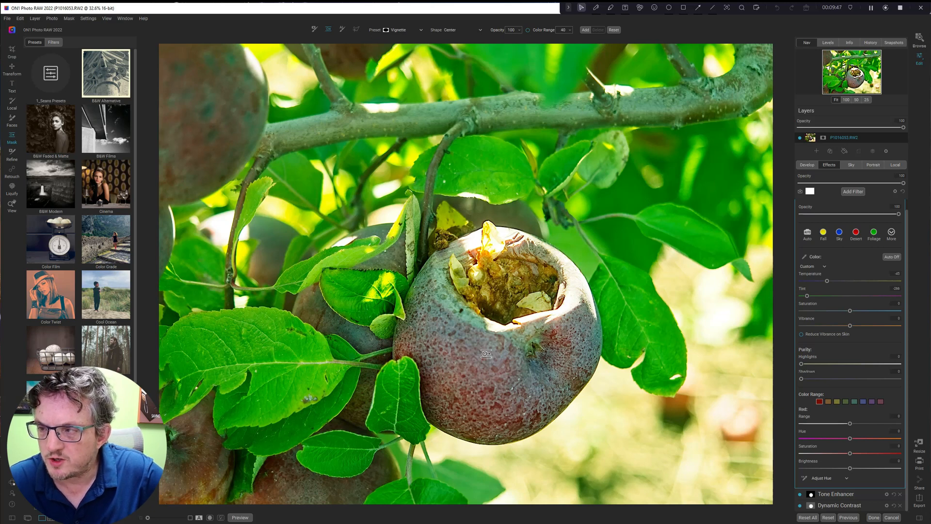
click(819, 267)
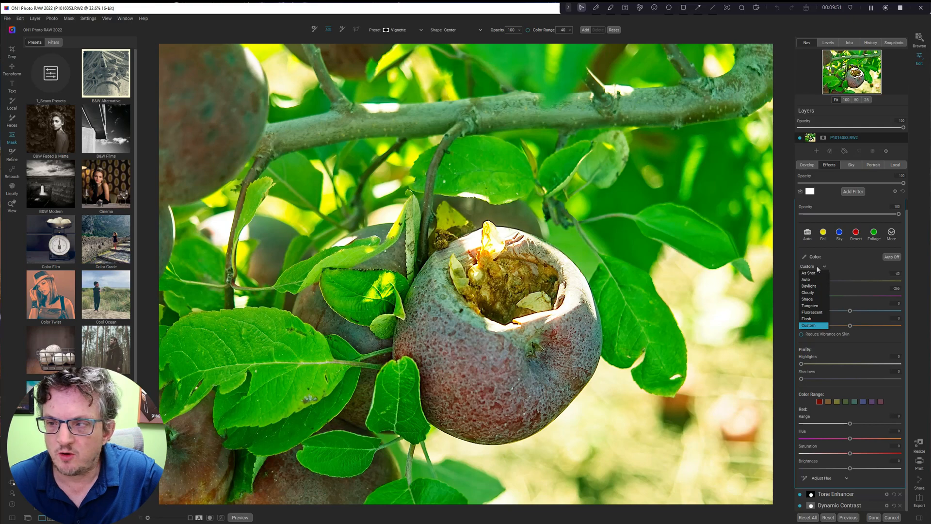
click(819, 268)
key(ctrl+z)
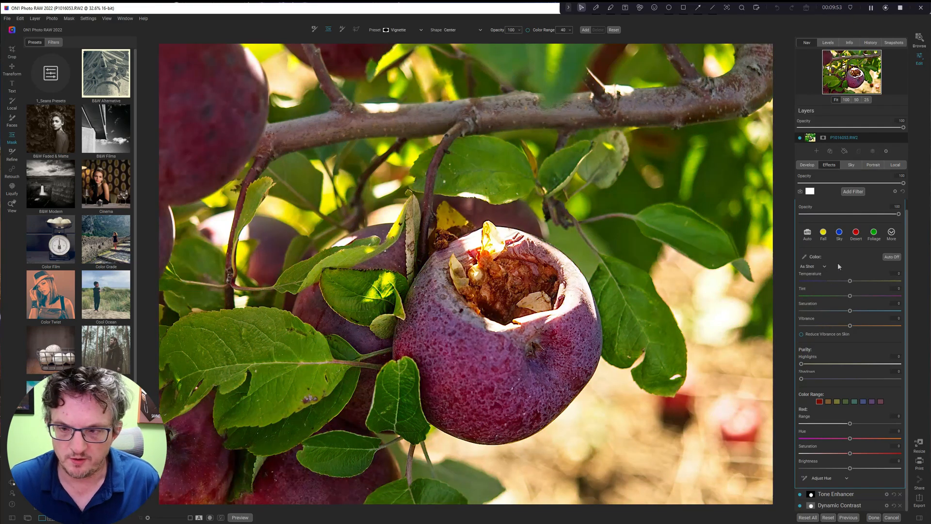
Open the Color Enhancer's mask settings, enable Color Range, and sample the purple skin of the damaged apple
scroll(855, 252, up, 1)
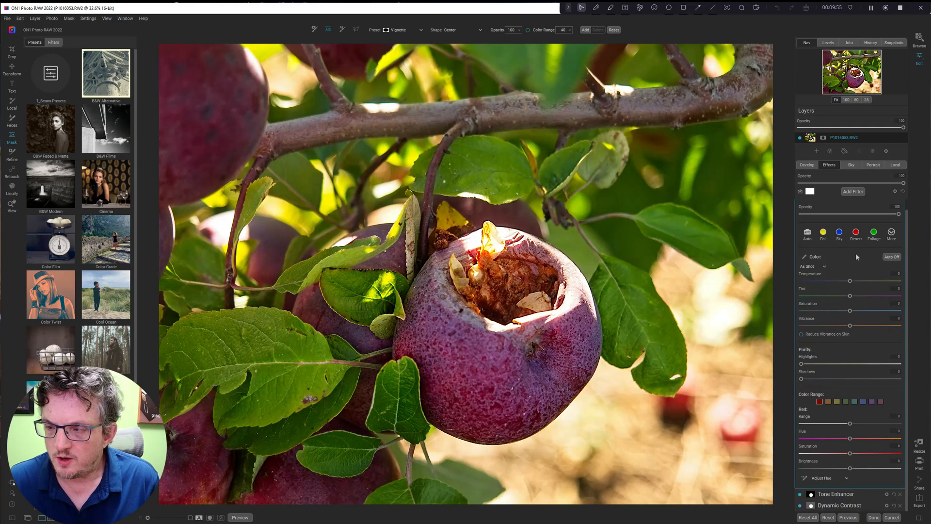
scroll(856, 257, down, 1)
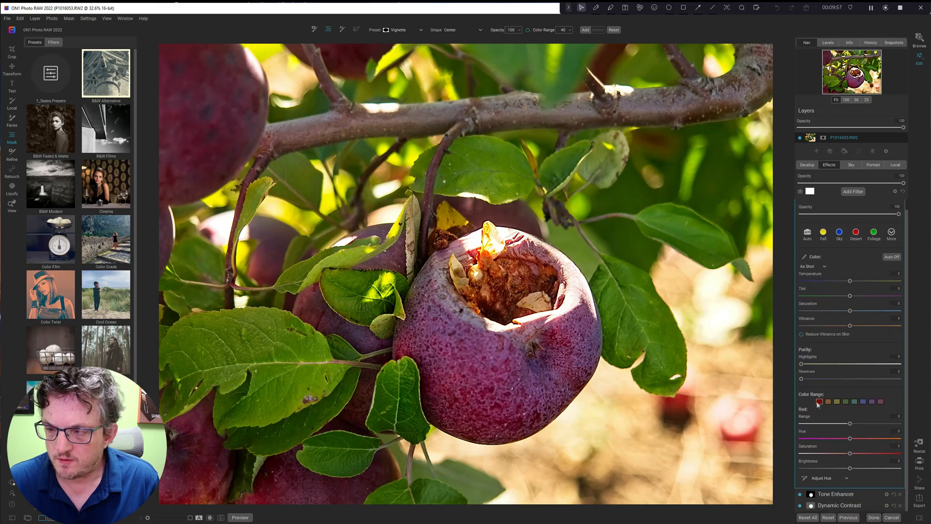
scroll(888, 250, up, 1)
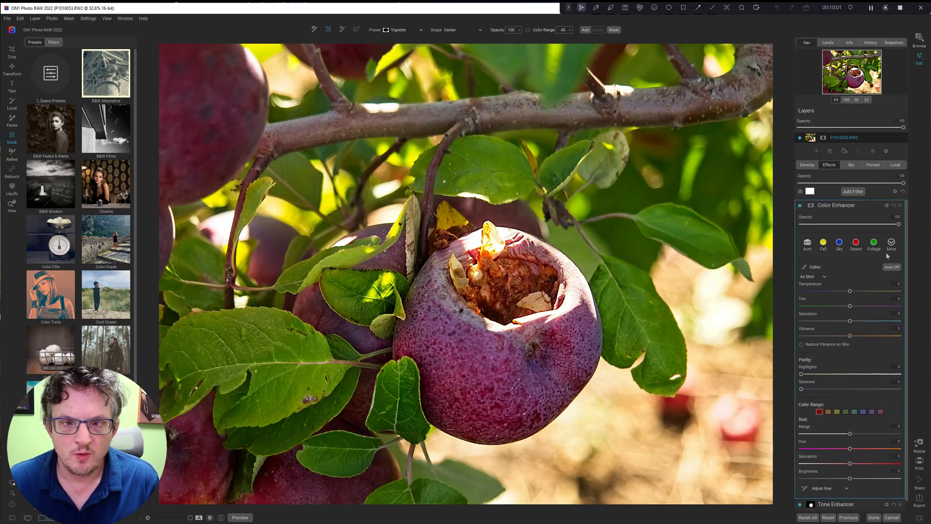
click(811, 206)
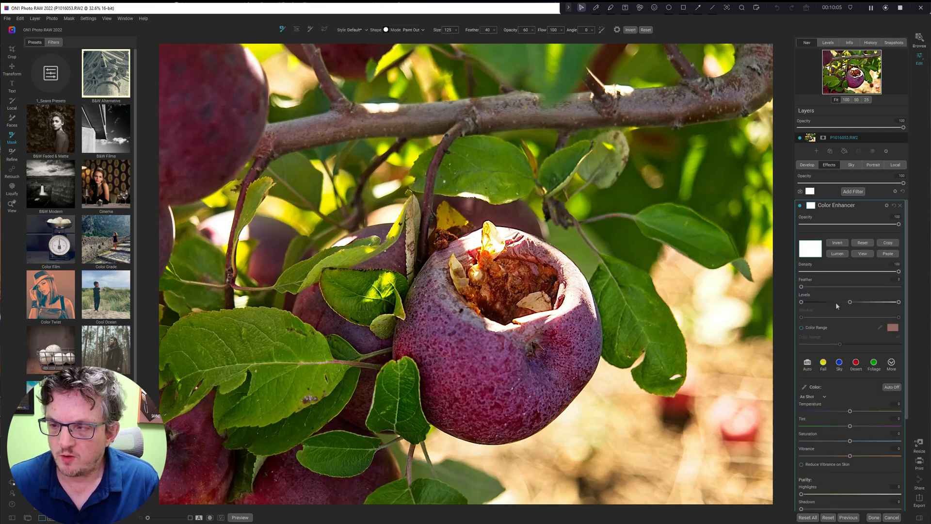
click(801, 327)
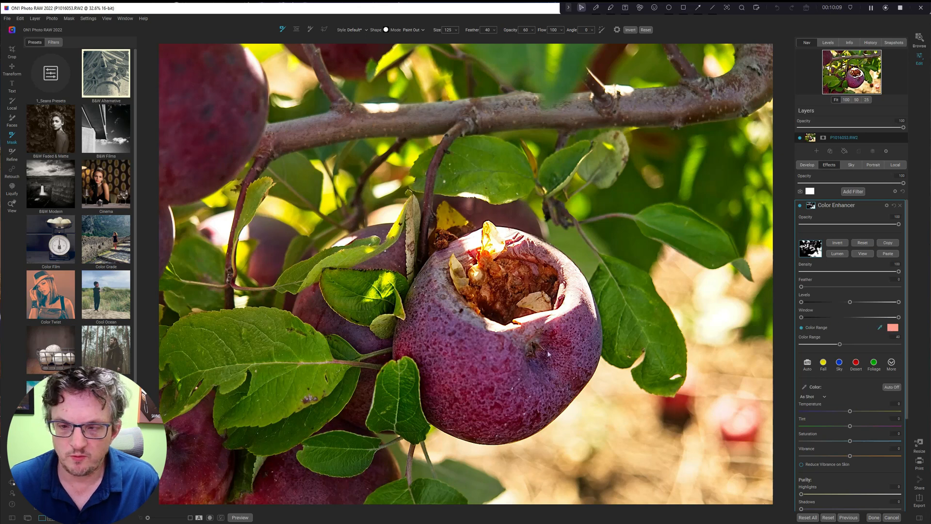
click(479, 358)
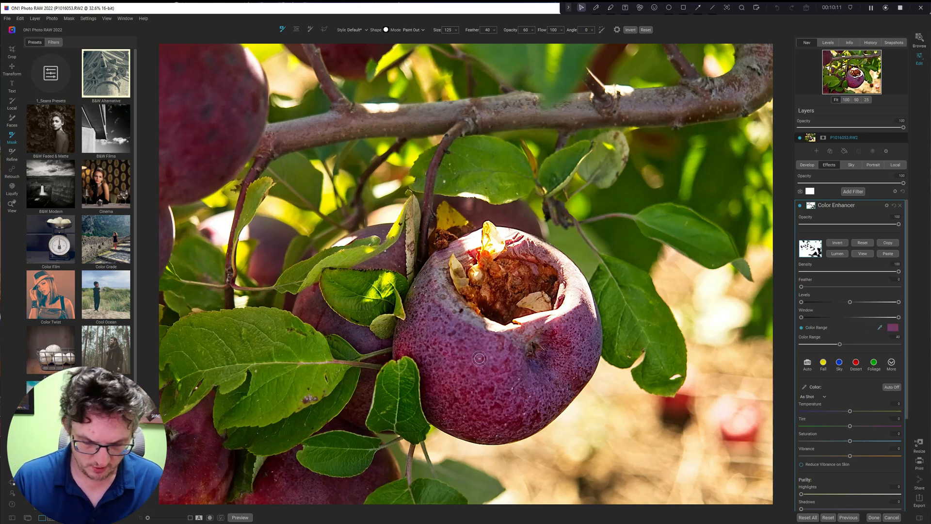
Narrow the Color Enhancer mask's Color Range to 20 with the mask displayed, and set the mask view mode to Grayscale
key(ctrl+m)
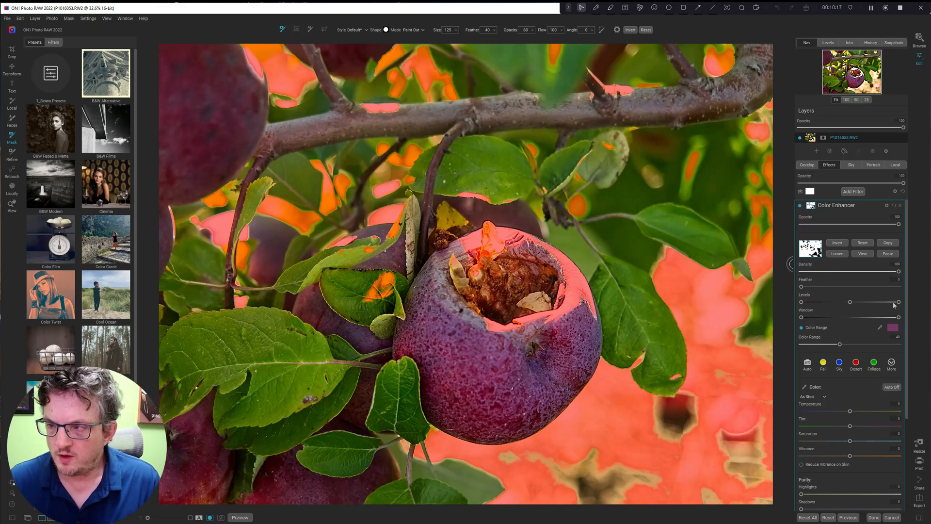
drag(840, 345, 820, 345)
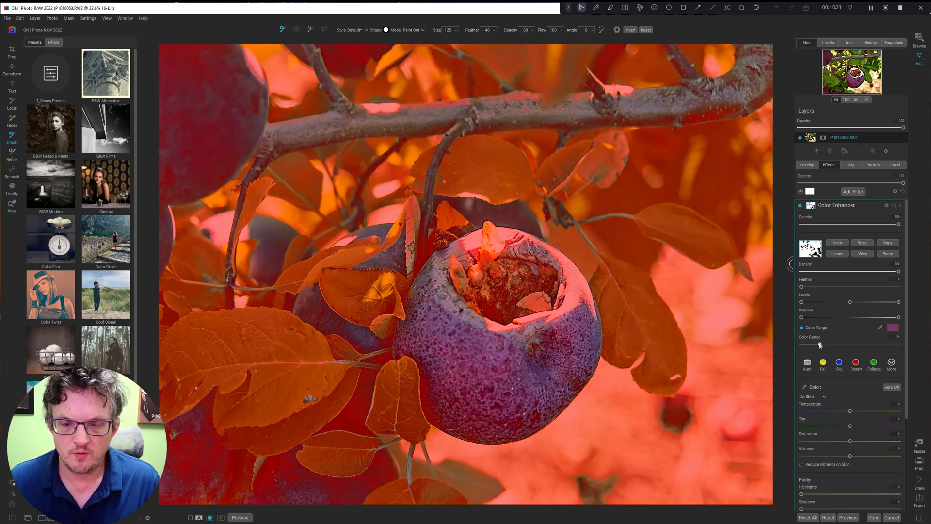
click(69, 18)
mouse_move(97, 96)
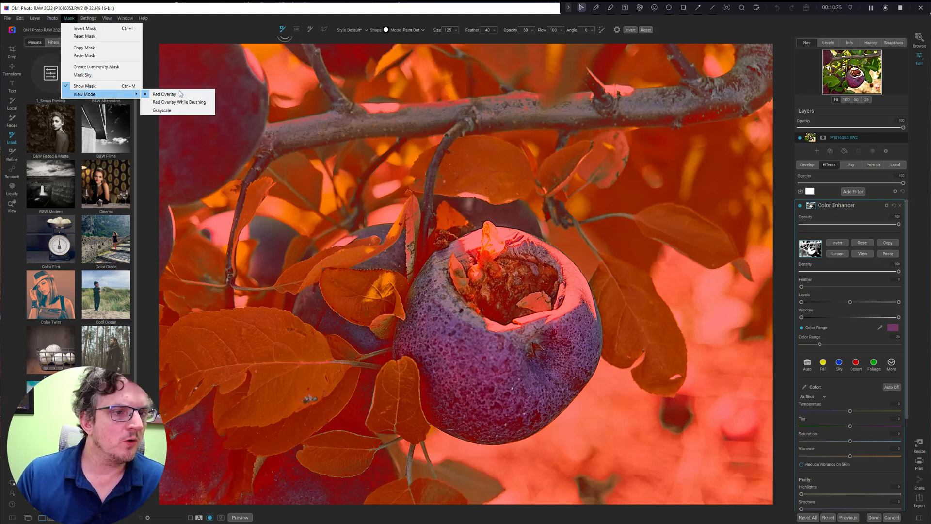
click(162, 110)
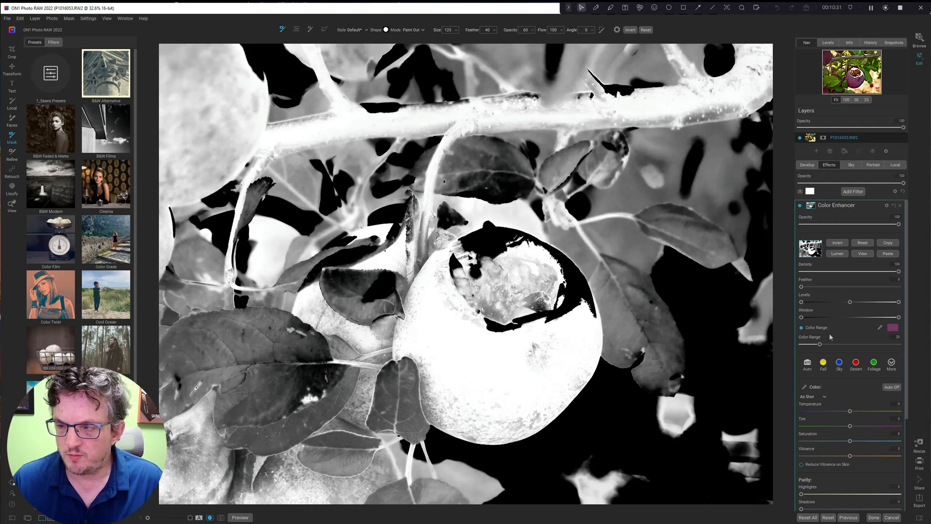
Fine-tune the mask's Color Range to about 18 and bring its black and white Levels inward for stronger mask contrast
drag(819, 344, 818, 344)
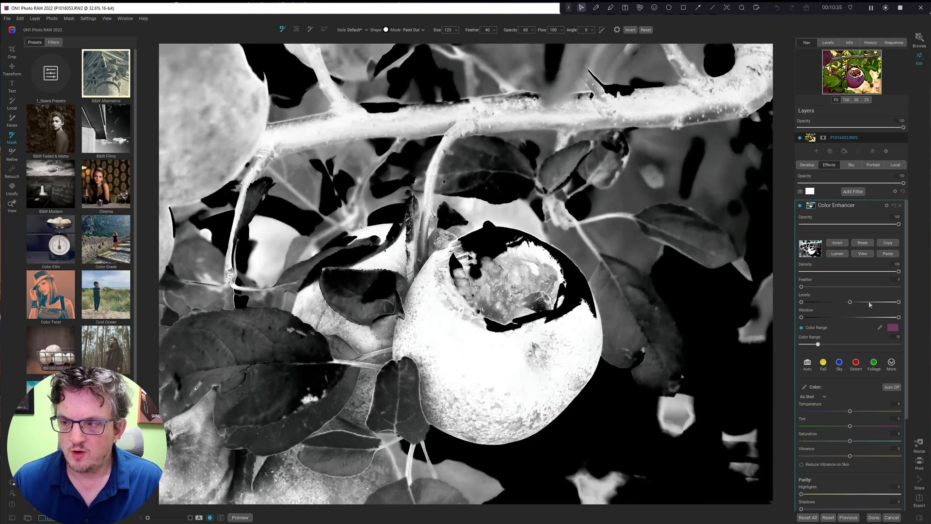
drag(898, 303, 827, 303)
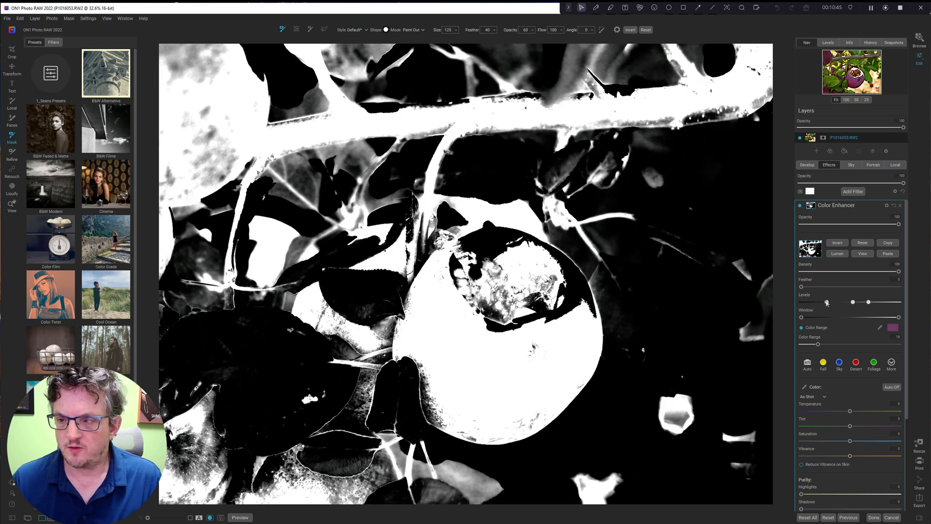
drag(817, 343, 818, 344)
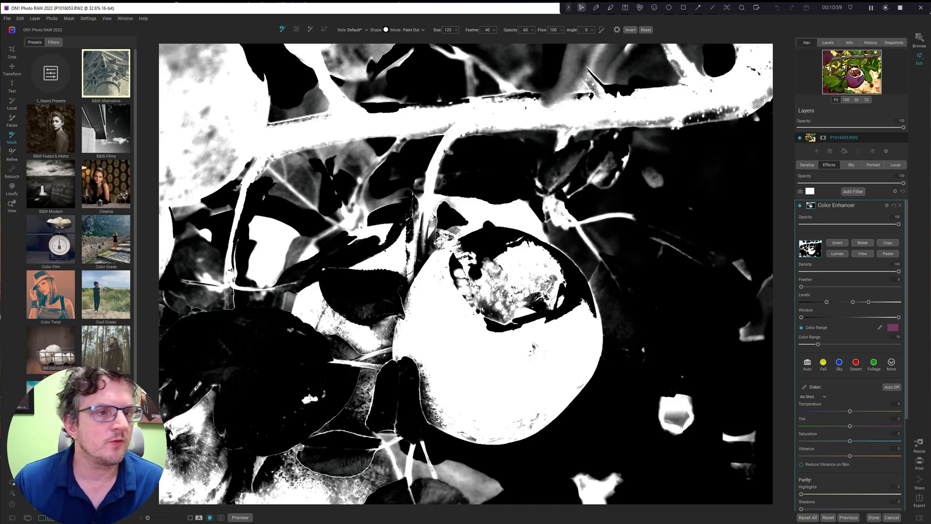
Change the mask view mode to Red Overlay
click(69, 18)
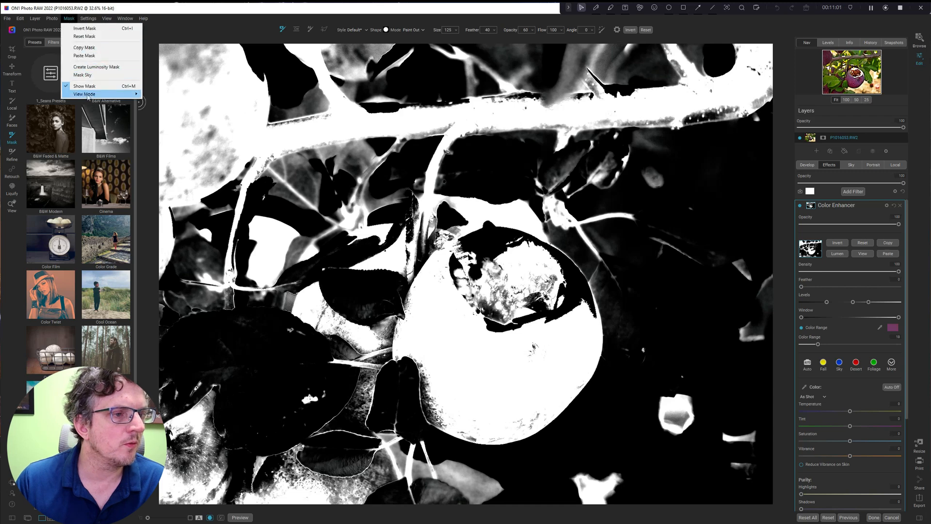
mouse_move(89, 95)
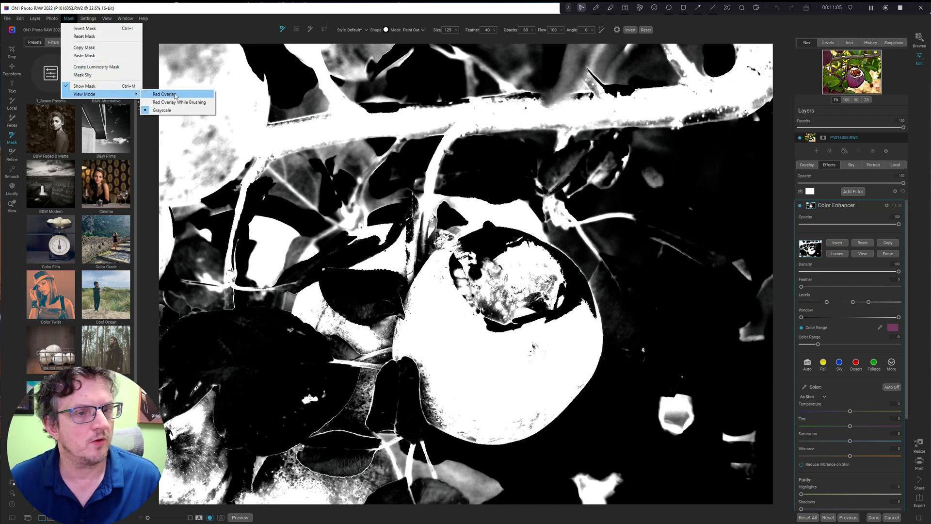
click(165, 94)
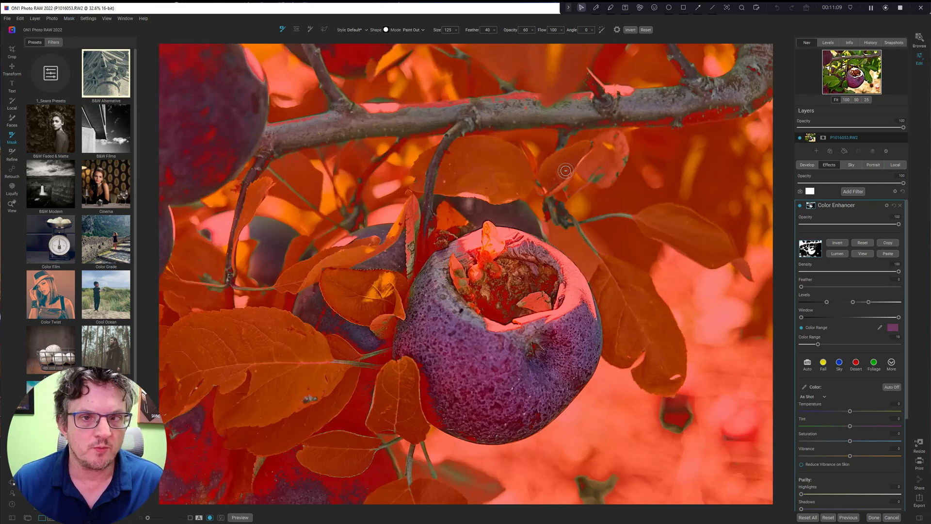
key(m)
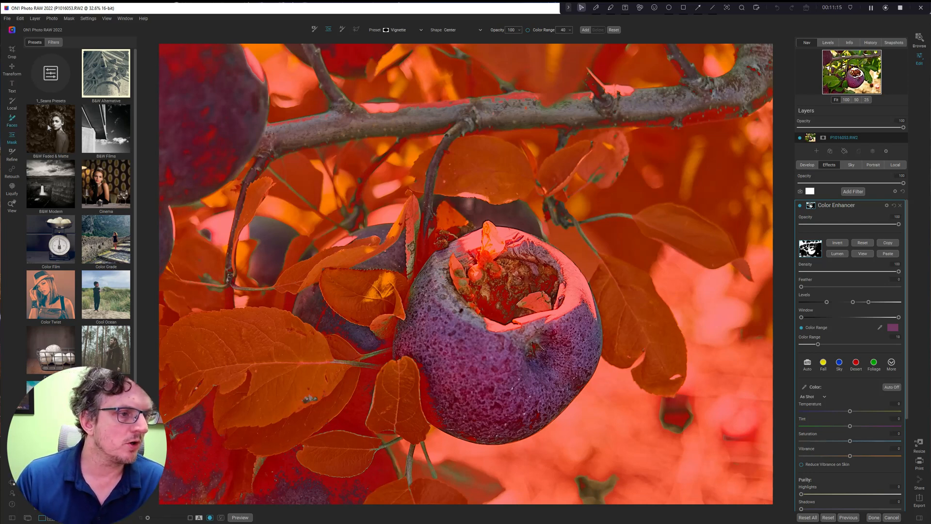
click(15, 102)
click(15, 143)
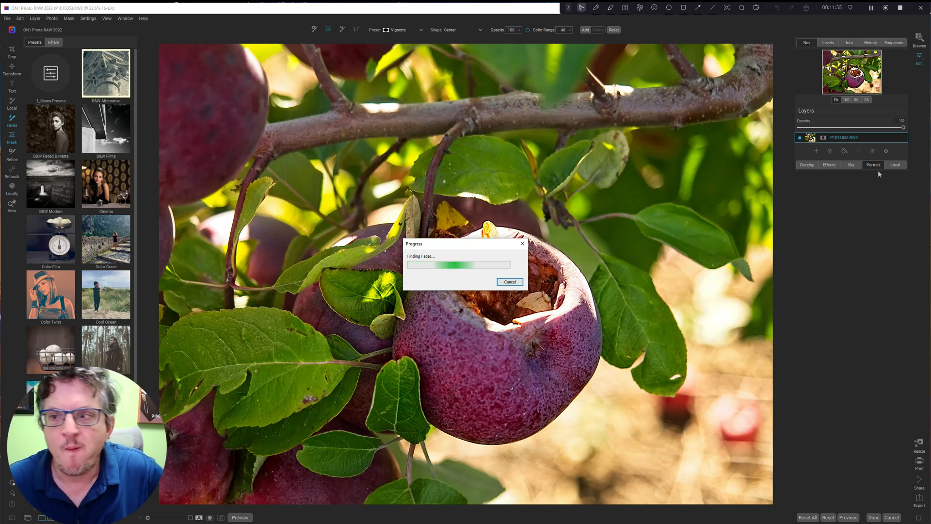
click(510, 280)
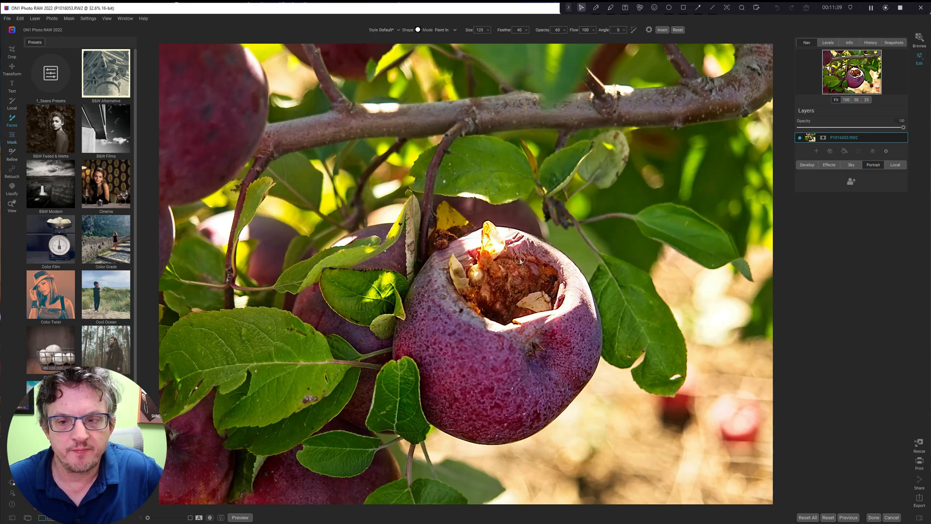
click(826, 165)
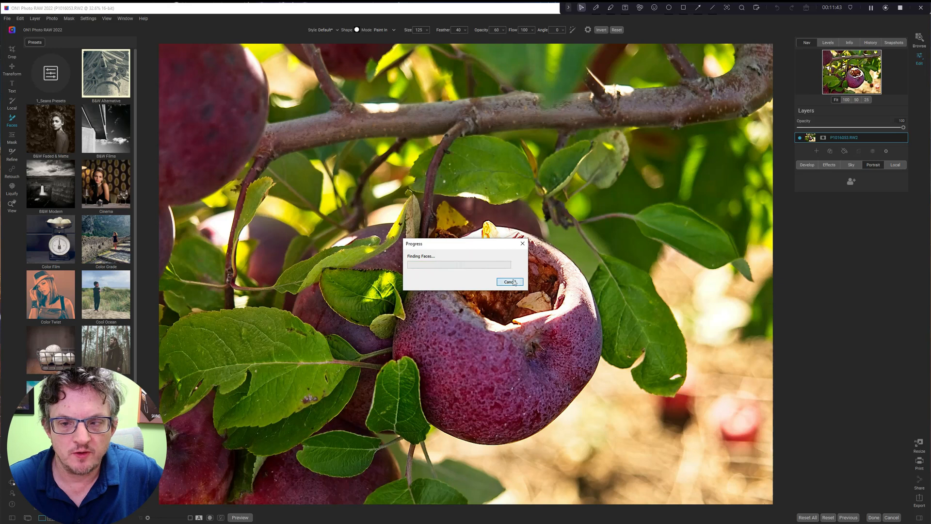
click(513, 281)
click(826, 166)
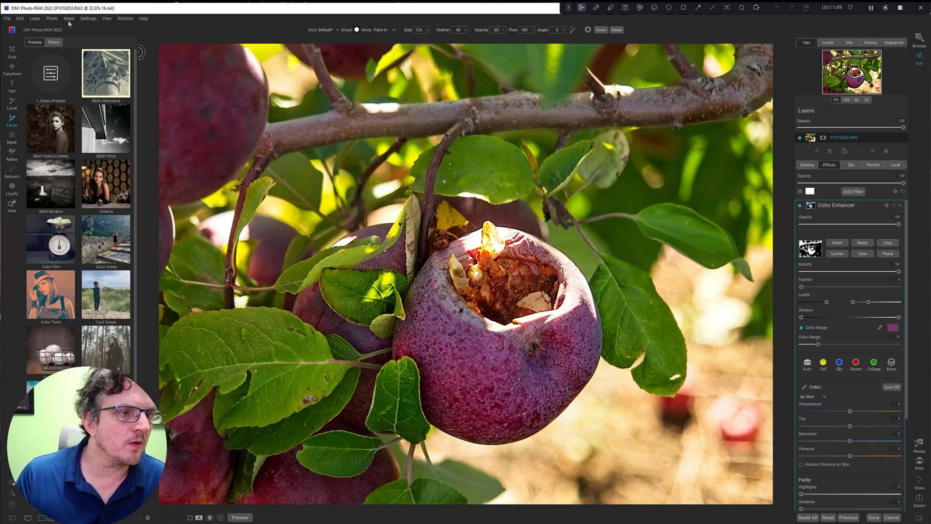
Display the Color Enhancer's mask overlay again and activate the Masking Brush
key(ctrl+m)
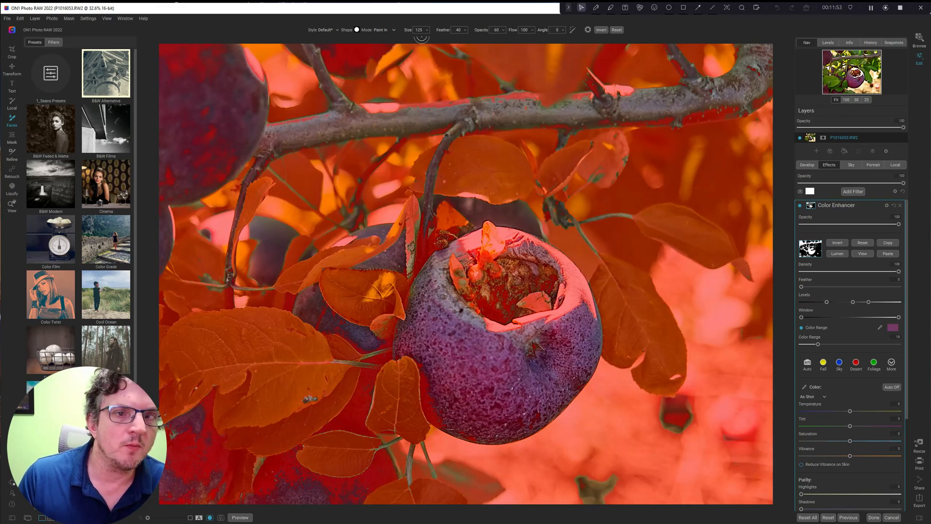
click(13, 142)
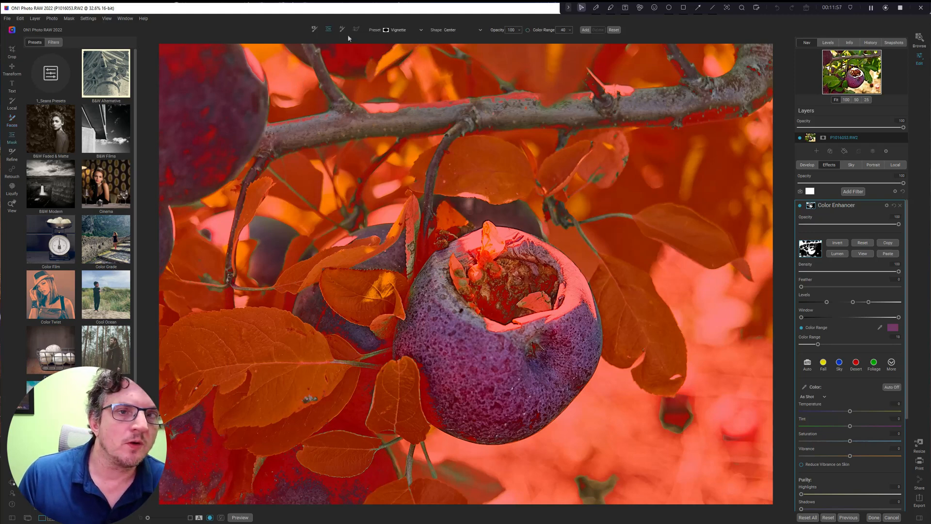
click(315, 31)
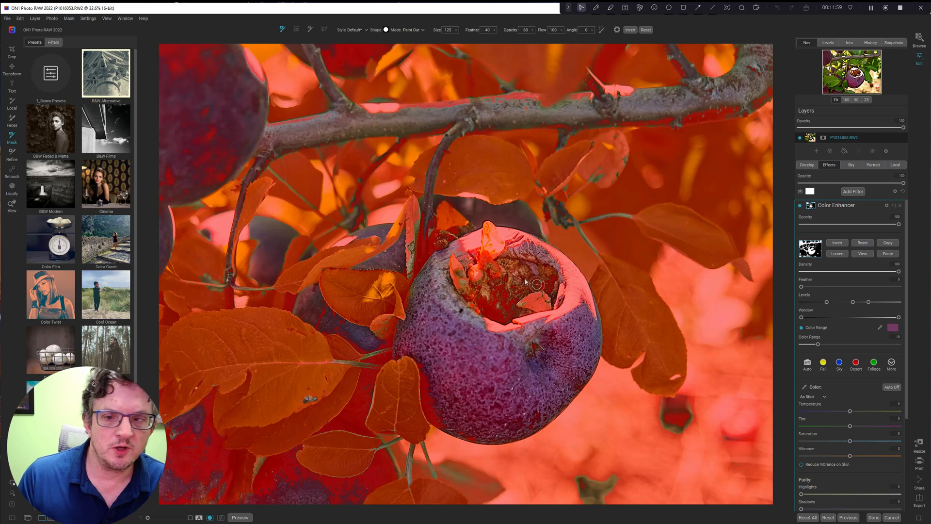
Try painting the damaged apple's cavity into the Color Enhancer mask with a size 600 brush in Paint In mode
key(])
key(])
key(])
key(])
key(])
key(])
key(])
key(])
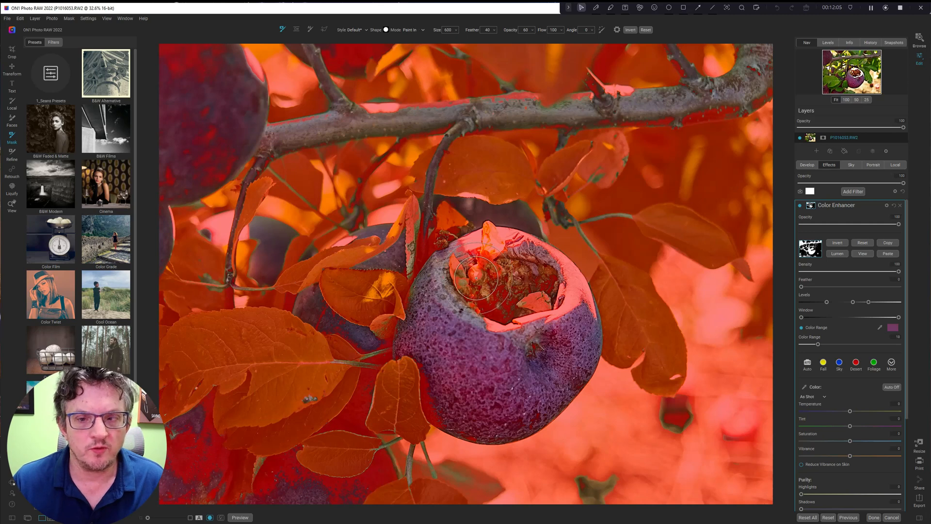
mouse_move(476, 276)
mouse_down()
mouse_move(522, 270)
mouse_move(537, 291)
mouse_move(526, 322)
mouse_move(507, 323)
mouse_move(542, 320)
mouse_move(570, 311)
mouse_up()
Try refining the mask along the apple's broken rim with a size 300 brush, and undo all the brush strokes
key(x)
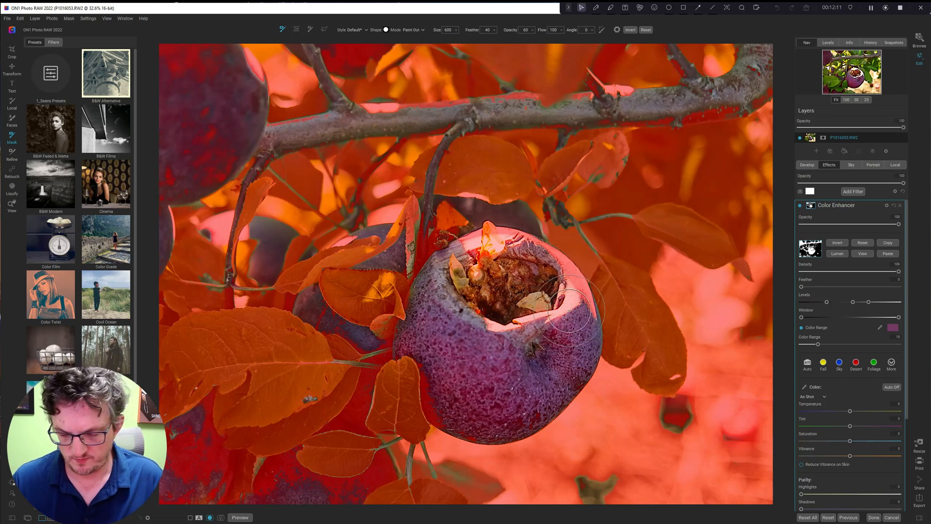
key(bracketleft)
key(bracketleft)
key(bracketleft)
key(x)
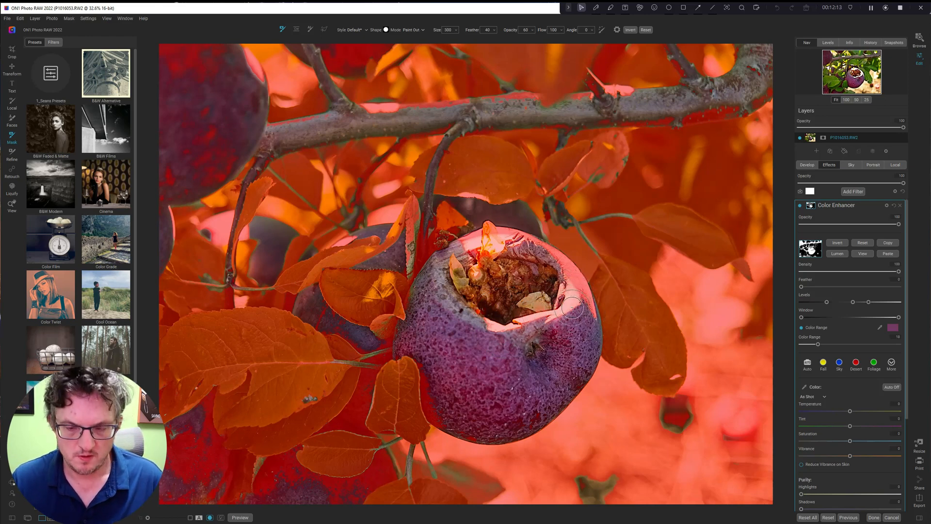
mouse_move(573, 307)
mouse_down()
mouse_move(524, 257)
mouse_move(475, 246)
mouse_move(549, 265)
mouse_move(573, 293)
mouse_move(556, 315)
mouse_move(471, 327)
mouse_move(471, 307)
mouse_move(523, 325)
mouse_move(584, 310)
mouse_up()
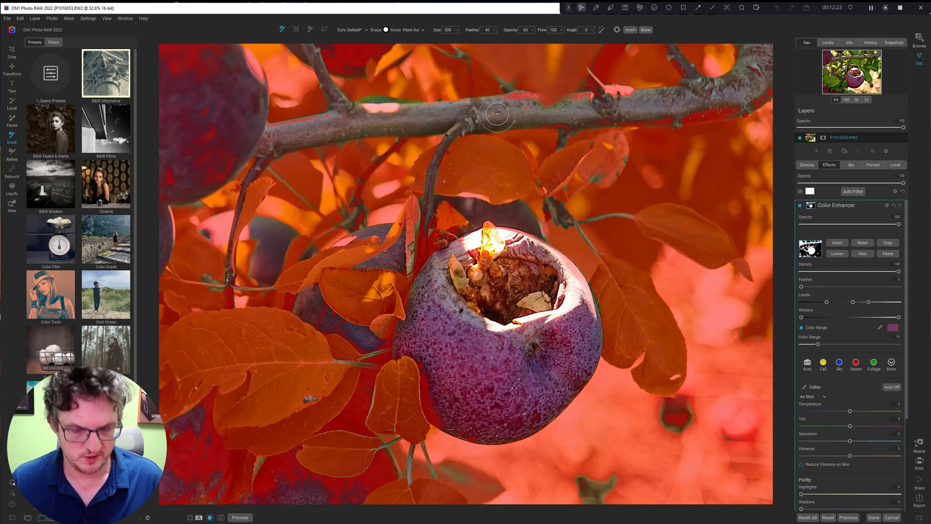
key(ctrl+z)
key(ctrl+z)
key(ctrl+z)
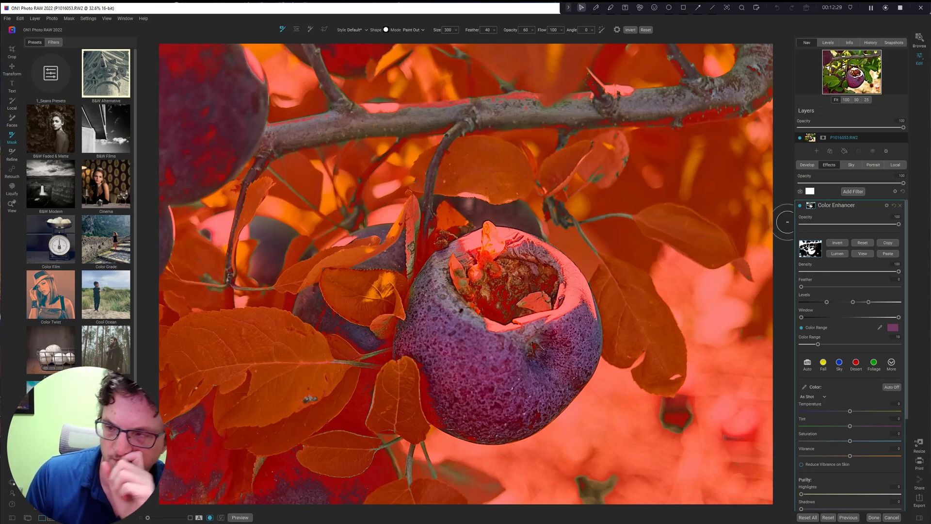
Hide the mask overlay, and raise the Color Enhancer's Purple range saturation slightly and its brightness to about 13
key(o)
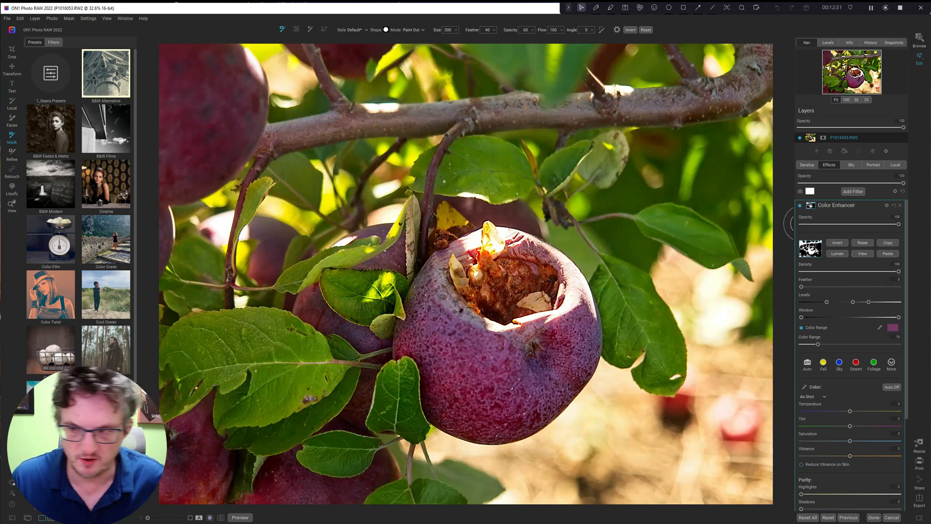
scroll(858, 336, down, 5)
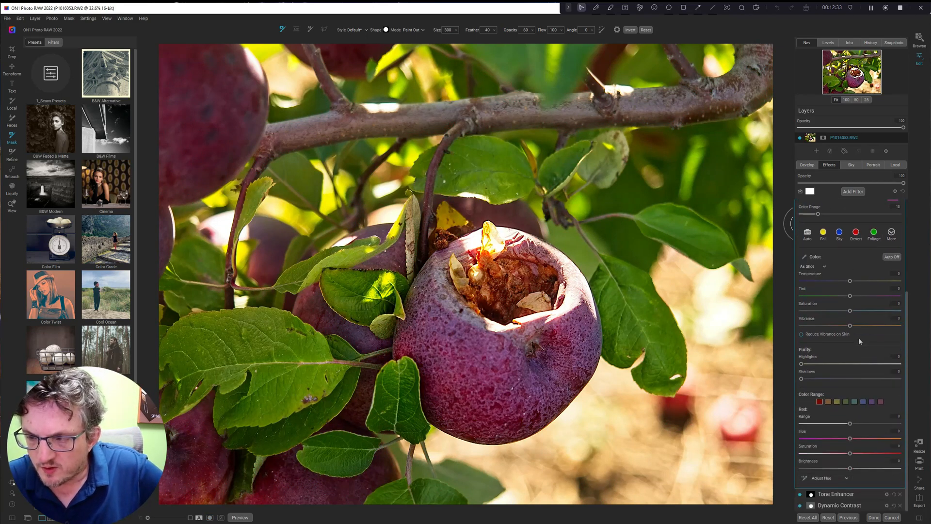
click(872, 401)
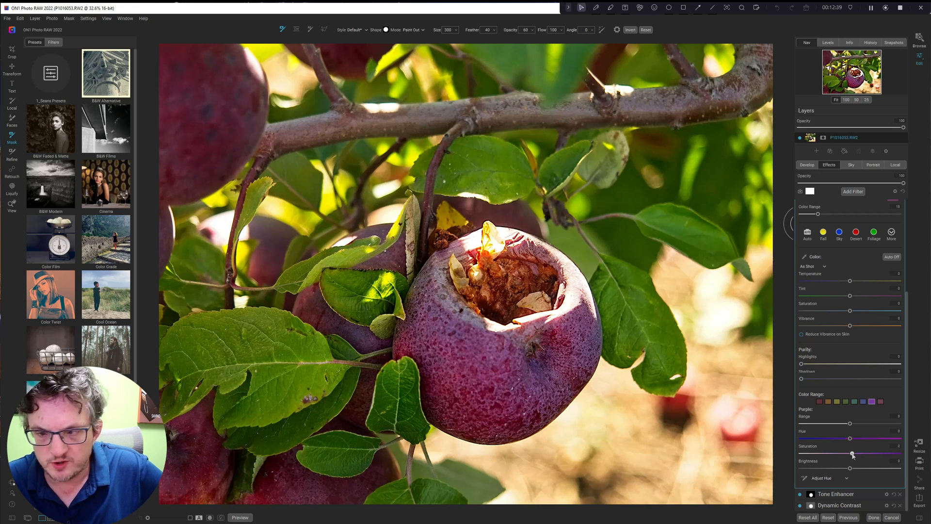
mouse_move(849, 469)
mouse_down()
mouse_move(882, 470)
mouse_move(864, 467)
mouse_up()
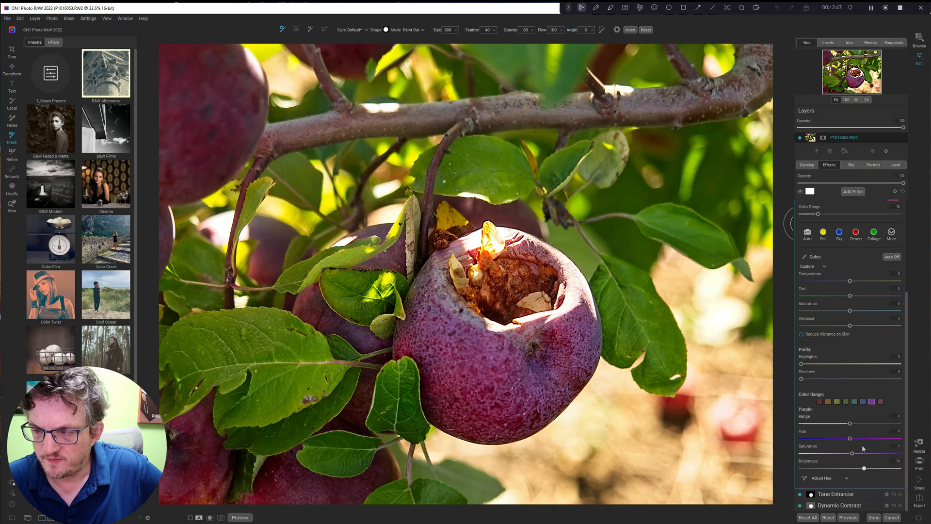
Slightly raise the saturation and brightness of the Color Enhancer's Magenta range
click(881, 401)
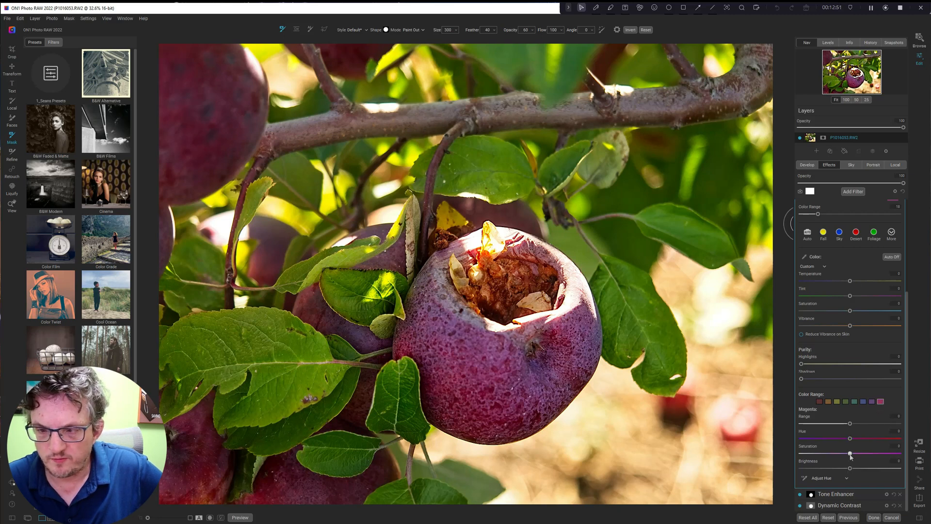
drag(850, 454, 858, 468)
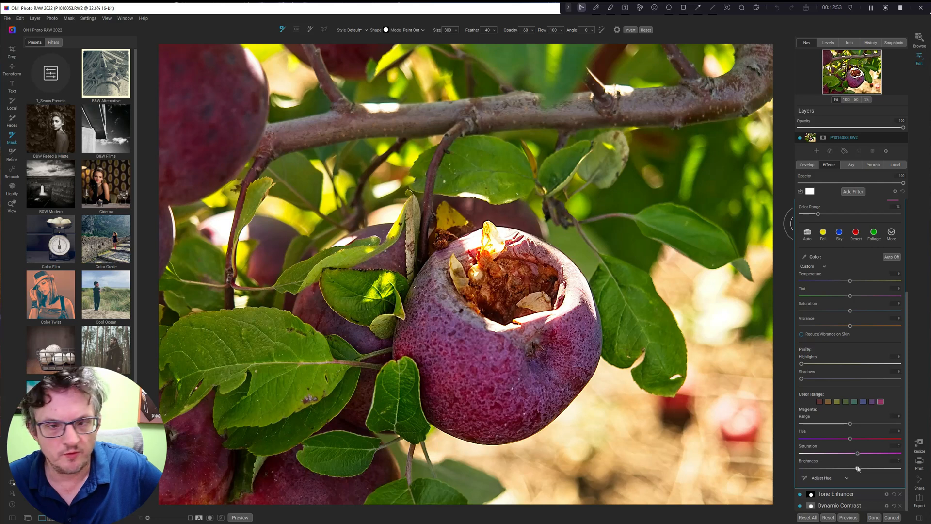
click(839, 479)
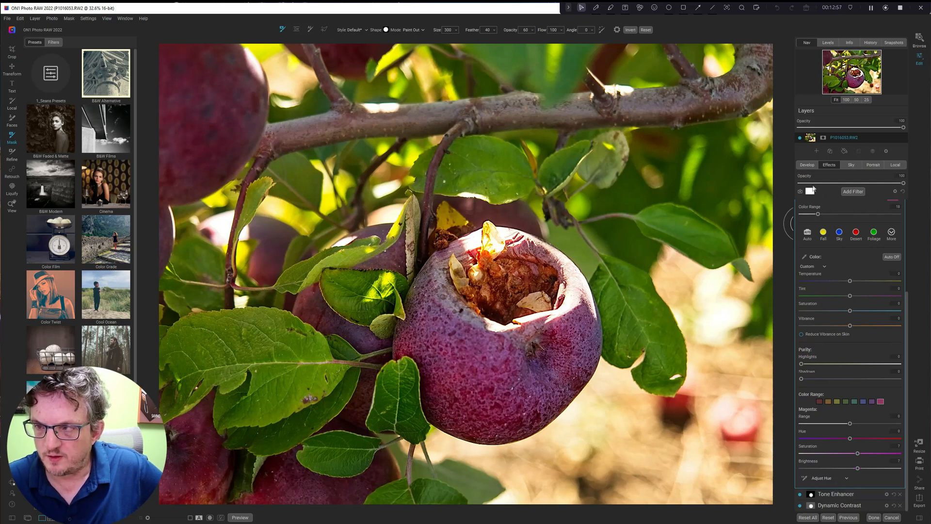
Toggle the Color Enhancer filter off and on to compare the apple's colour before and after
scroll(805, 223, up, 3)
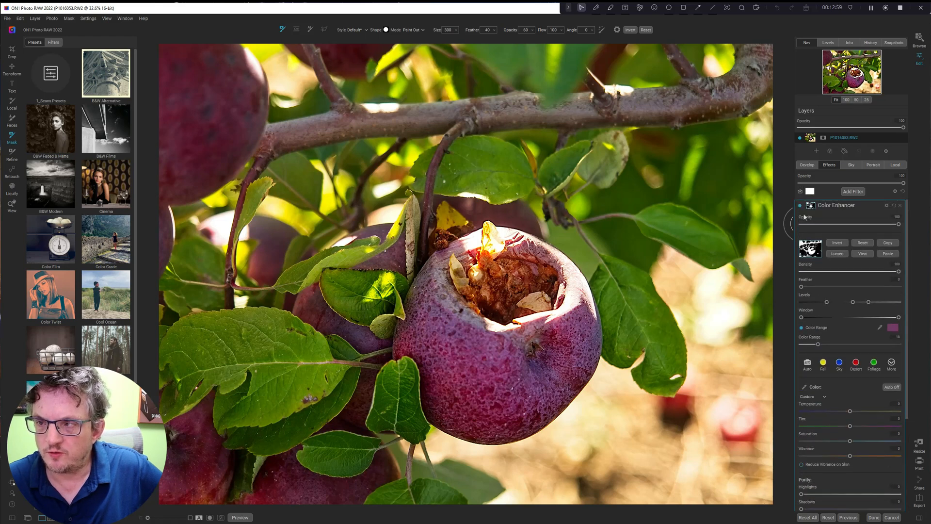
click(801, 206)
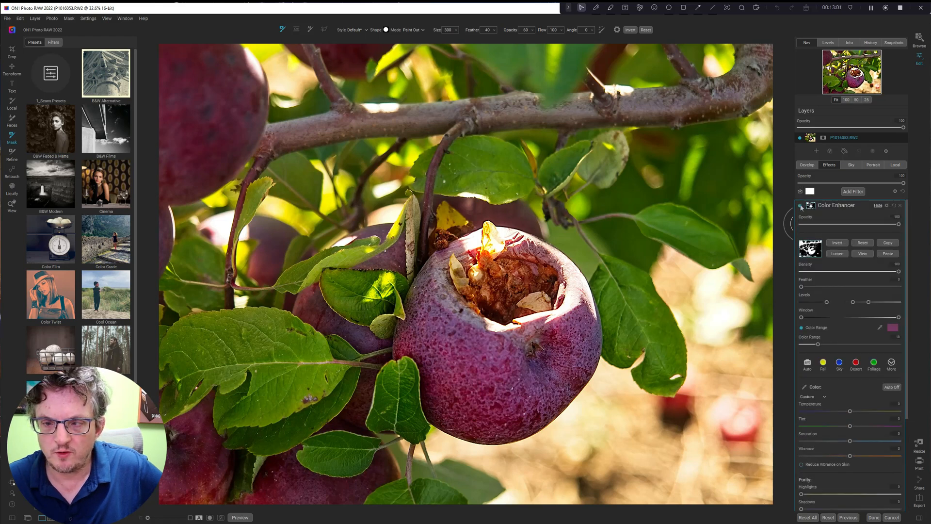
click(801, 206)
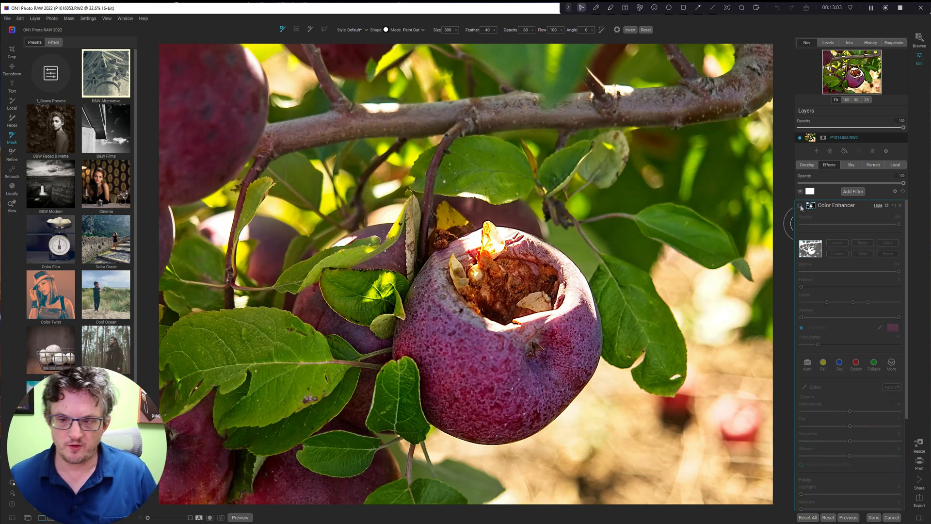
click(801, 206)
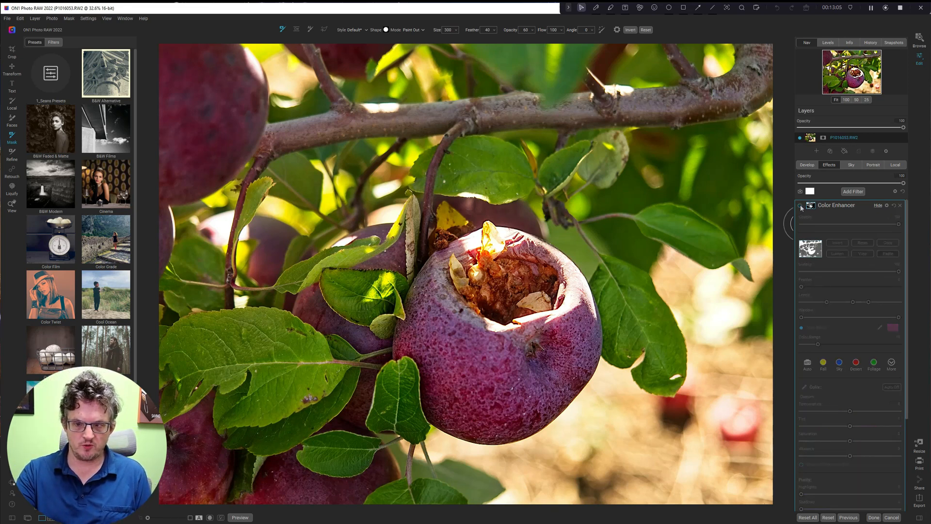
click(801, 206)
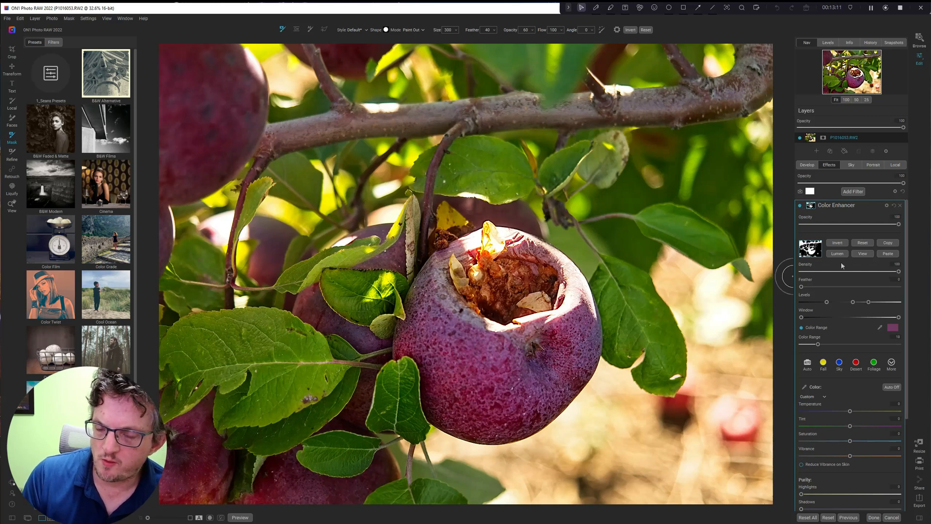
Slightly raise the Color Enhancer's overall Saturation and Vibrance
scroll(861, 346, down, 3)
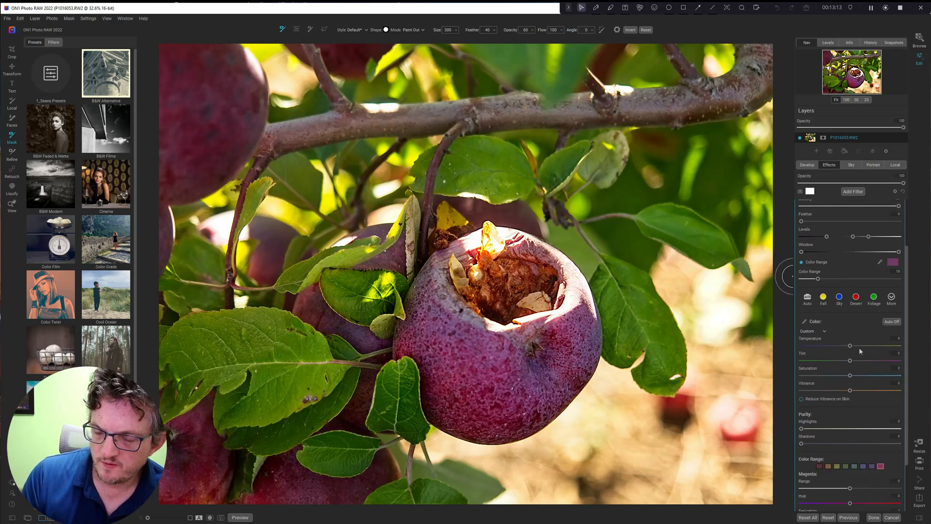
scroll(859, 350, down, 3)
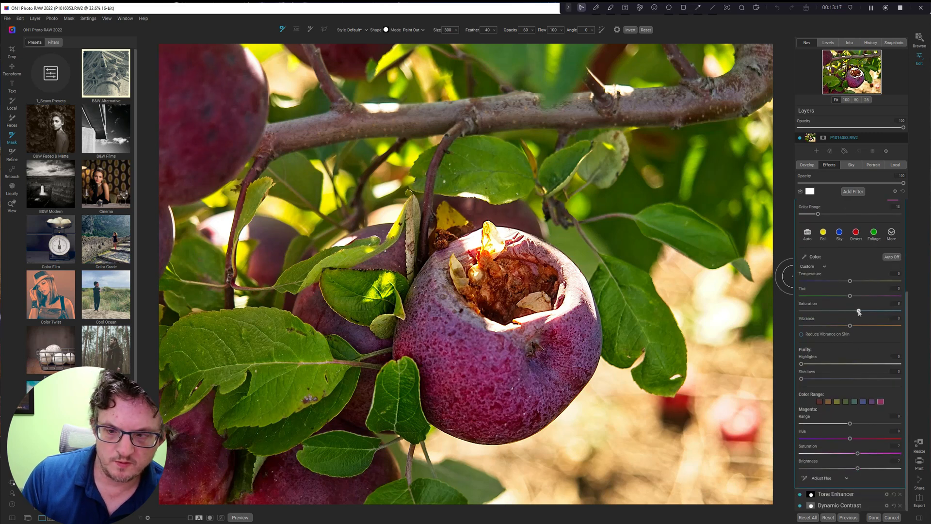
mouse_move(859, 312)
mouse_down()
mouse_move(901, 310)
mouse_move(860, 312)
mouse_move(860, 326)
mouse_up()
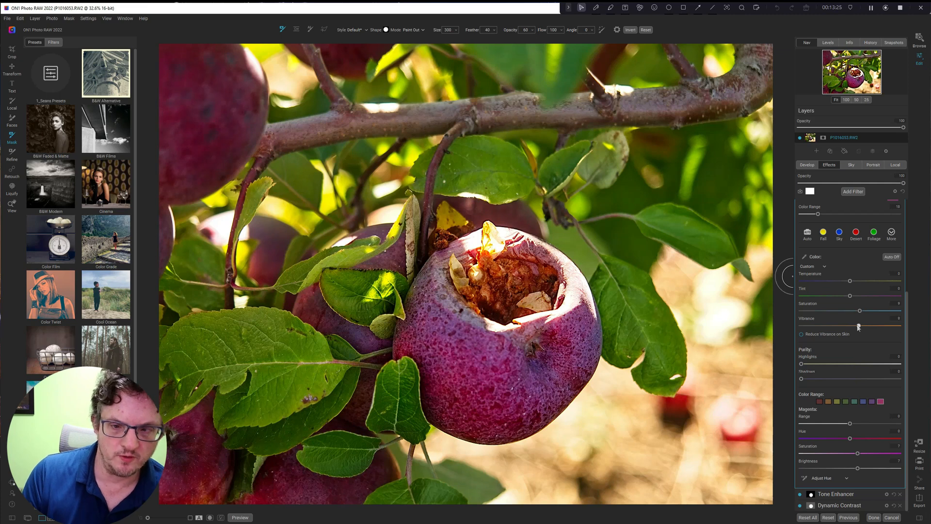
scroll(801, 301, up, 5)
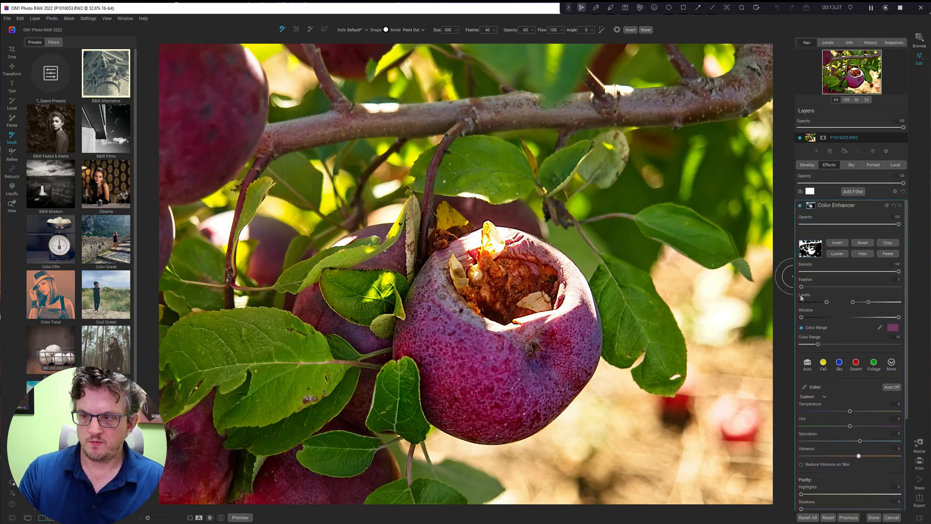
scroll(805, 297, down, 3)
scroll(805, 297, up, 3)
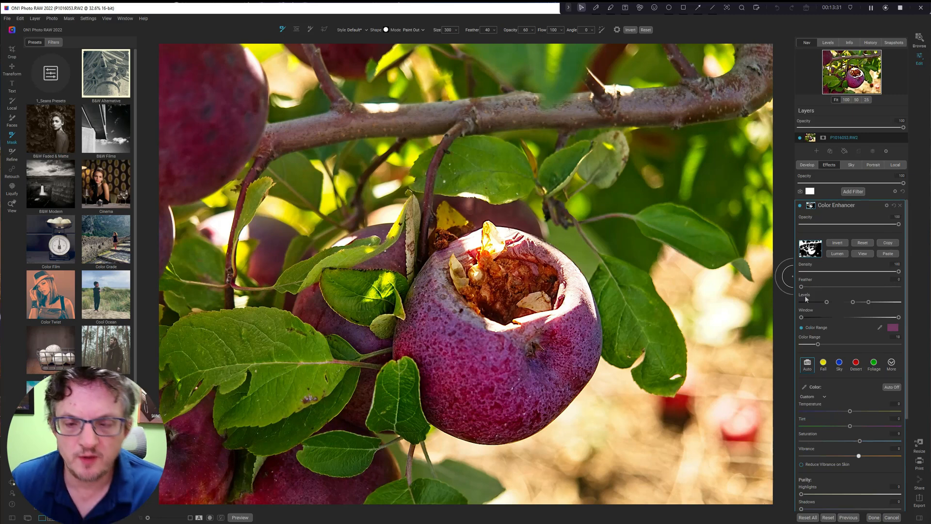
Collapse the Color Enhancer settings, add another Dynamic Contrast filter above it, and show the new filter's mask options
click(878, 207)
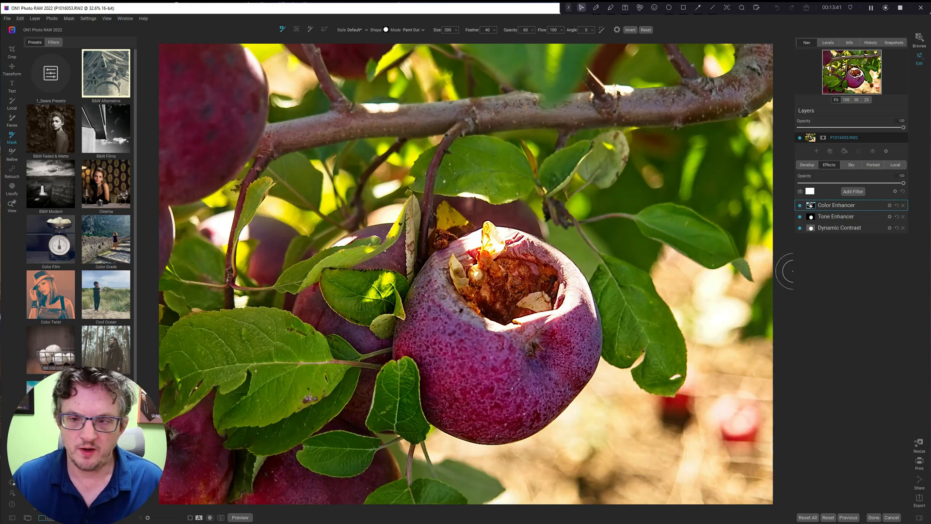
click(854, 192)
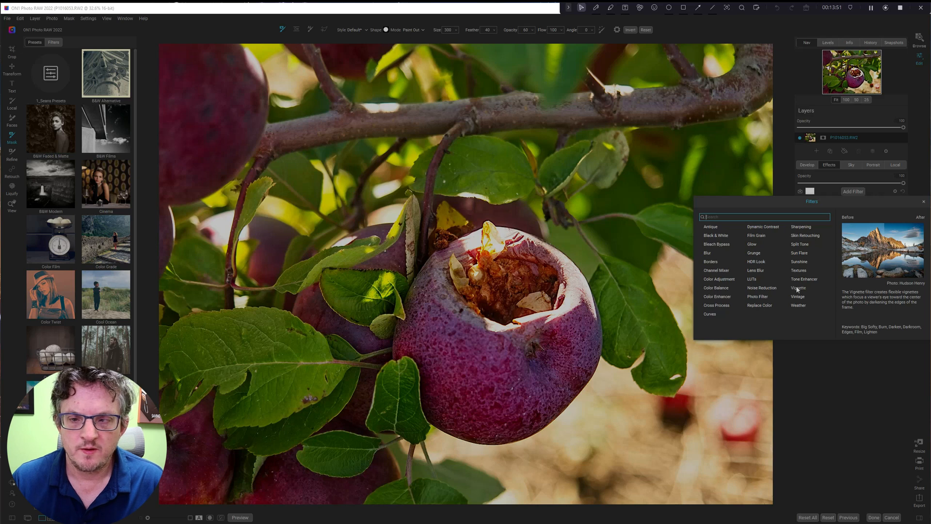
click(761, 227)
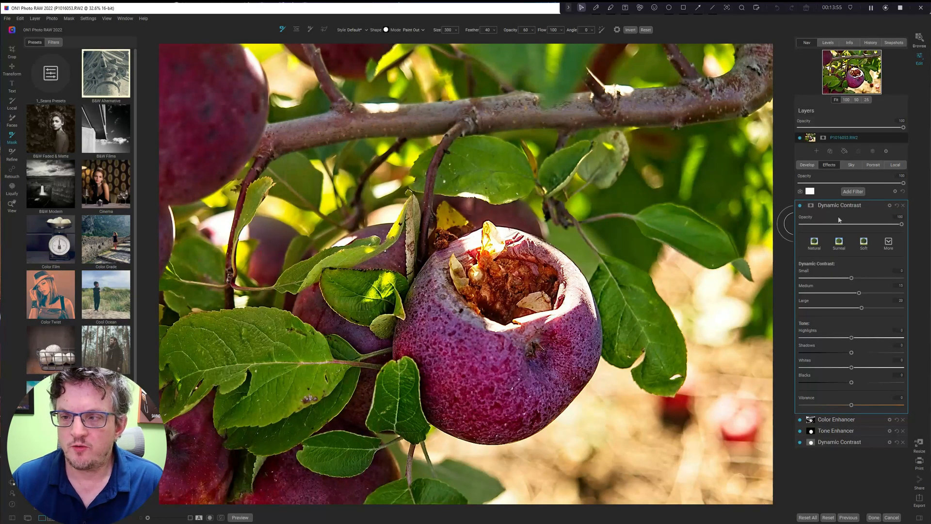
click(808, 192)
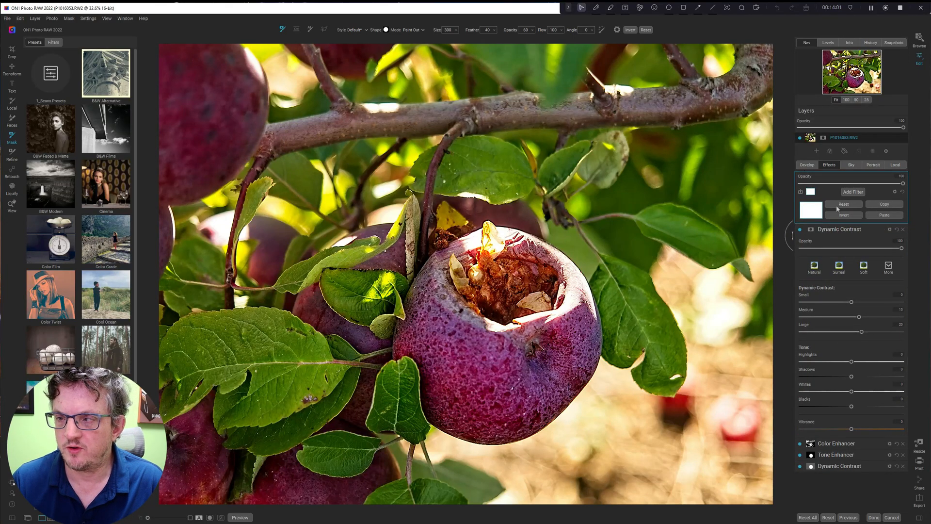
click(812, 230)
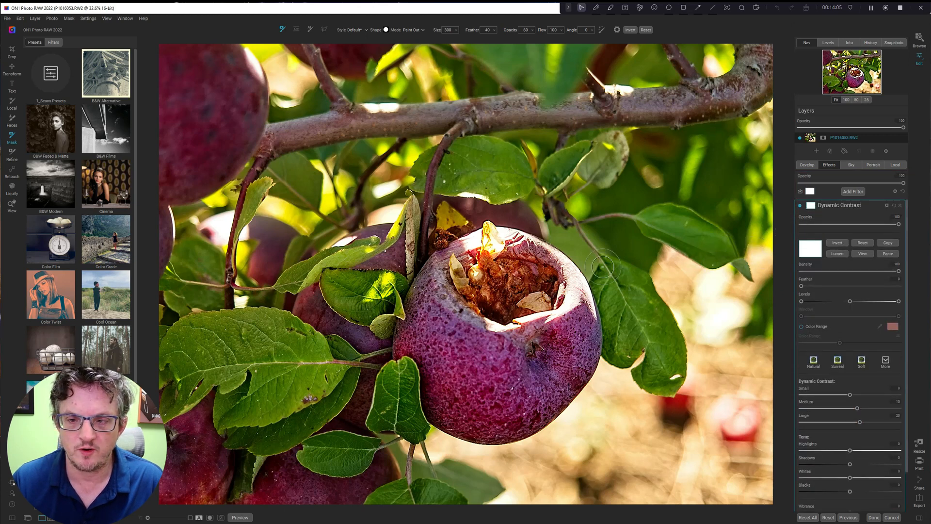
Place a Vignette mask gradient over the apple's damaged cavity, resize it to fit the opening, and invert the Dynamic Contrast mask
click(297, 29)
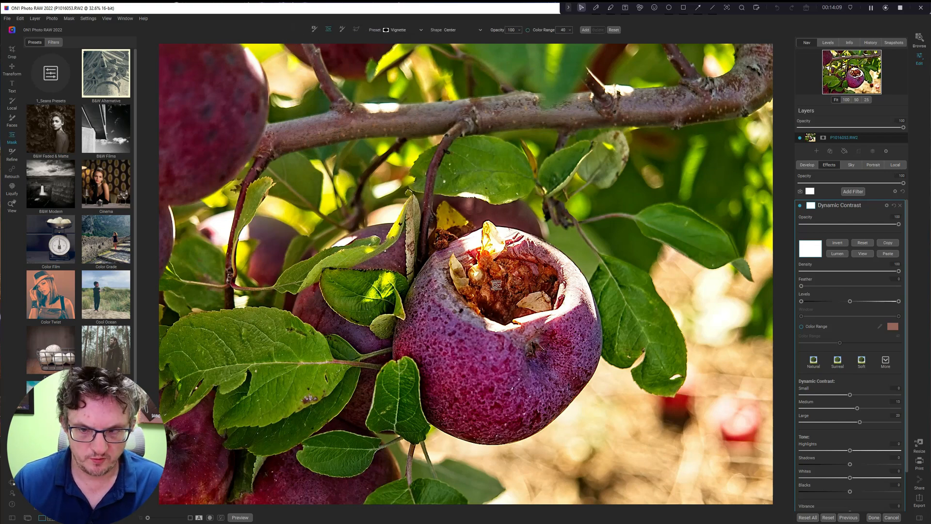
click(496, 285)
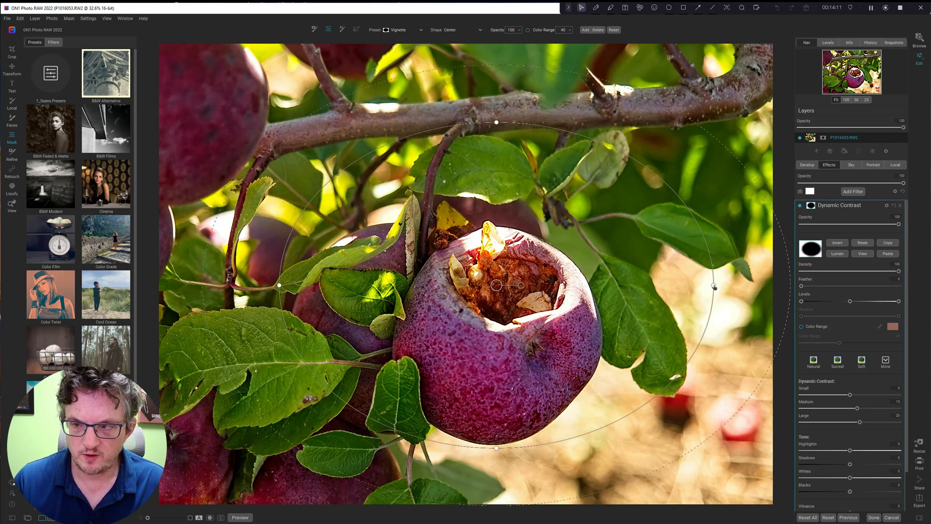
drag(714, 286, 574, 286)
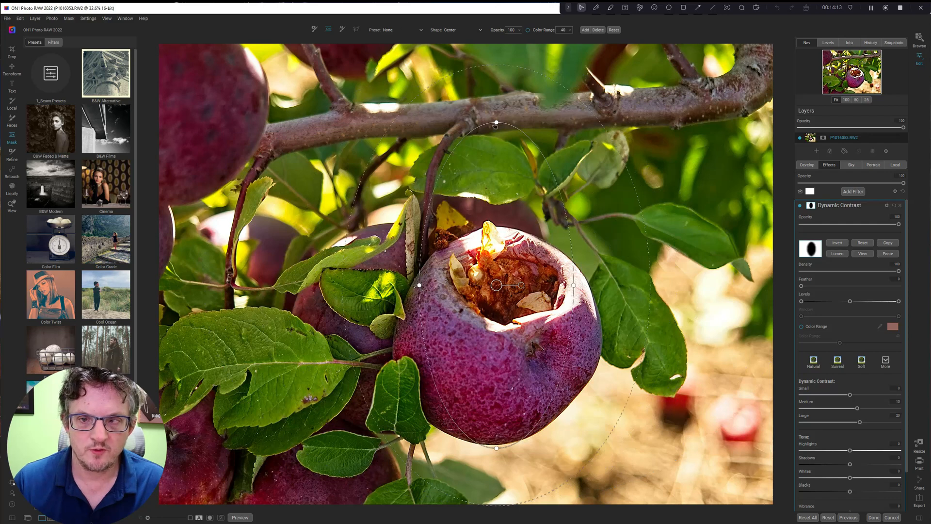
drag(496, 123, 497, 238)
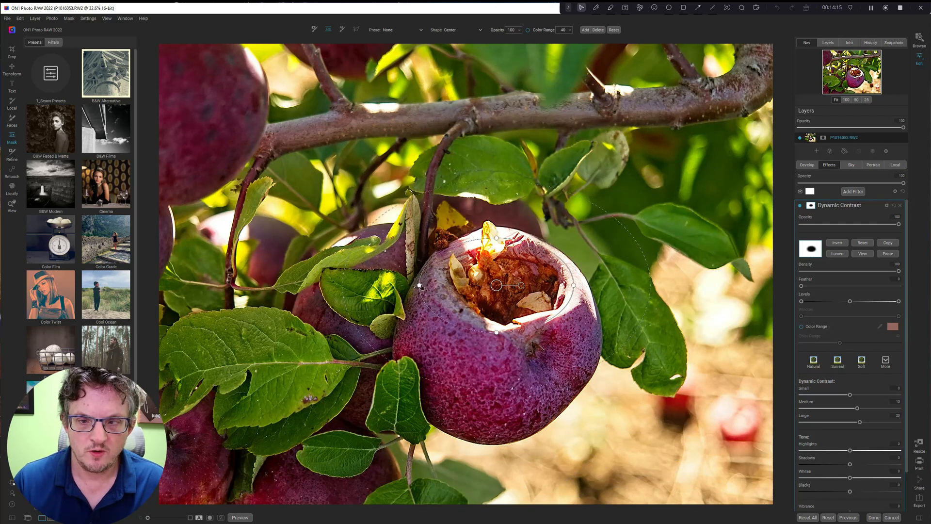
drag(496, 285, 527, 281)
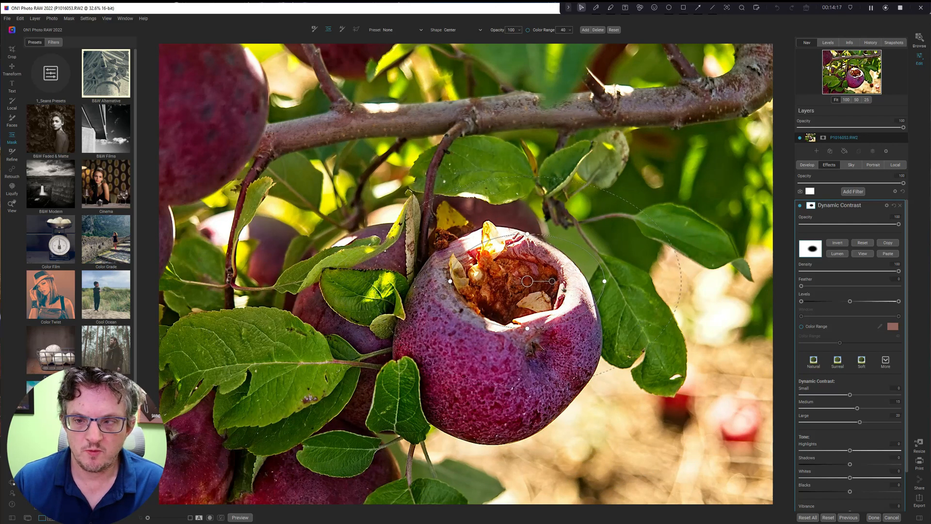
drag(606, 281, 565, 282)
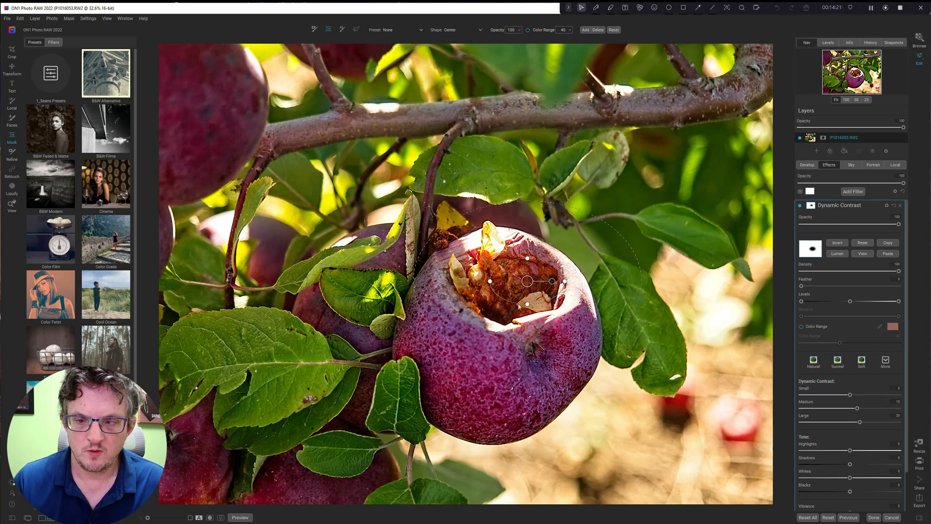
drag(528, 305, 528, 318)
mouse_move(527, 282)
mouse_down()
mouse_move(495, 289)
mouse_move(555, 290)
mouse_move(512, 284)
mouse_up()
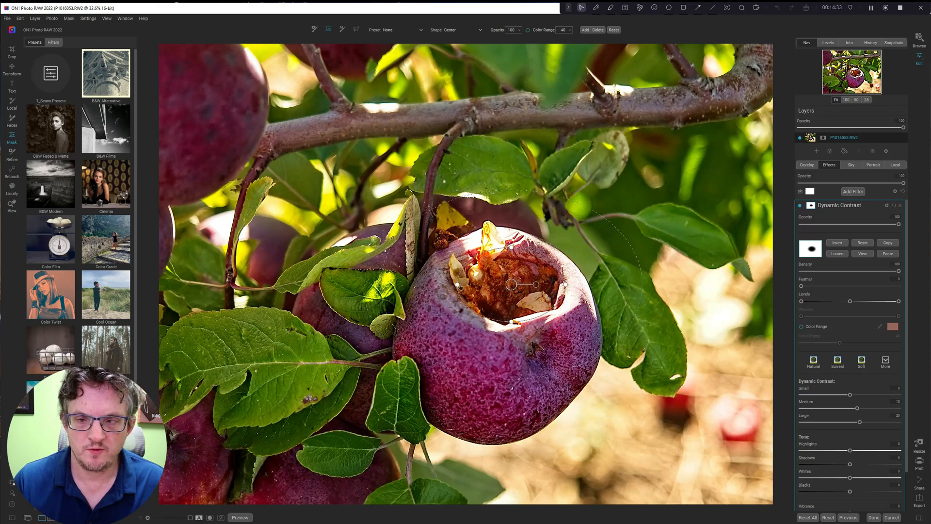
drag(511, 246, 511, 249)
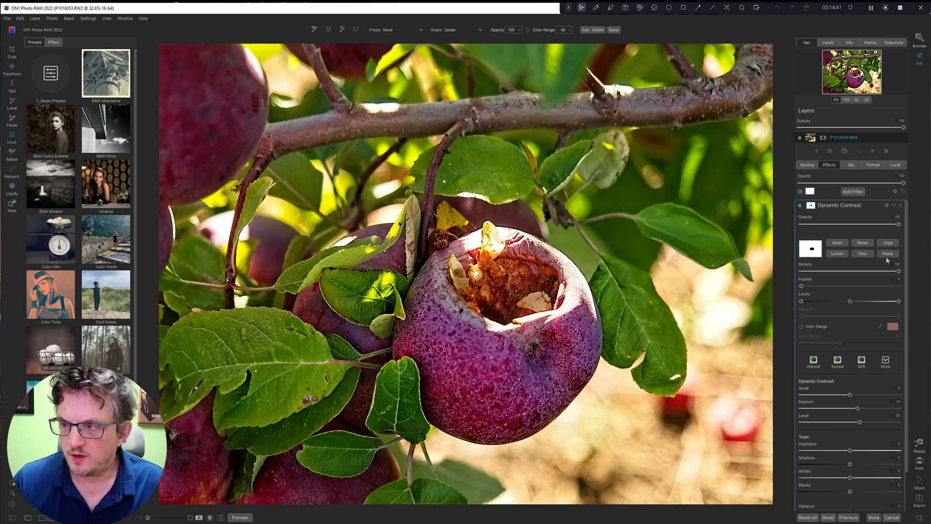
click(836, 243)
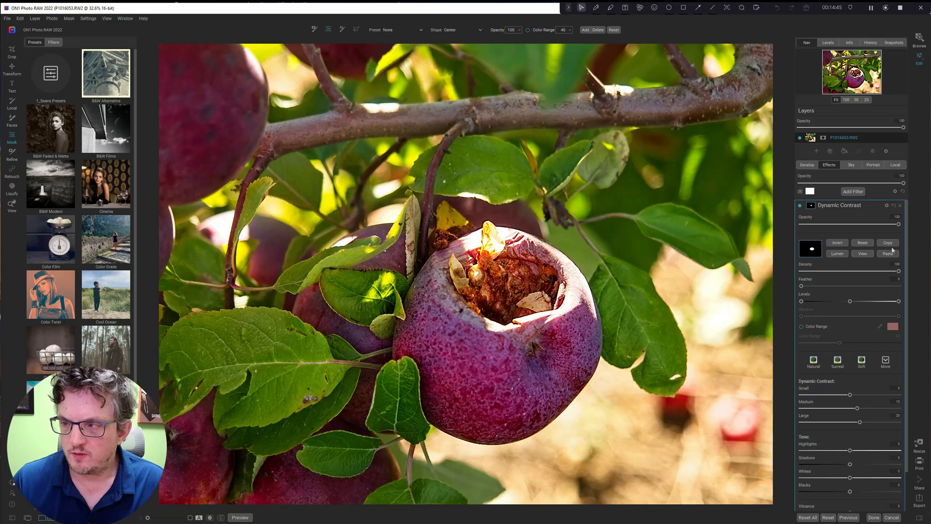
Try the Surreal and Natural styles on the cavity's Dynamic Contrast filter, and apply the Texture Enhancer style
scroll(853, 298, down, 2)
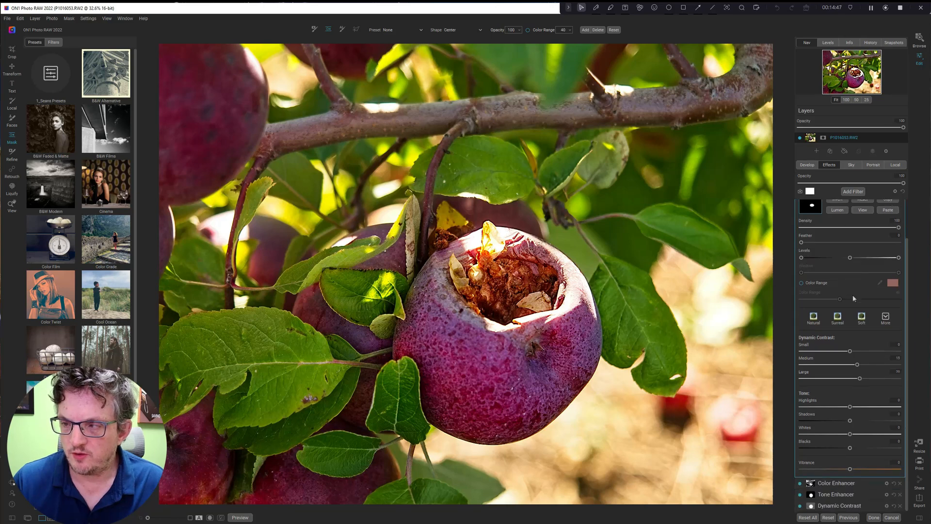
click(837, 318)
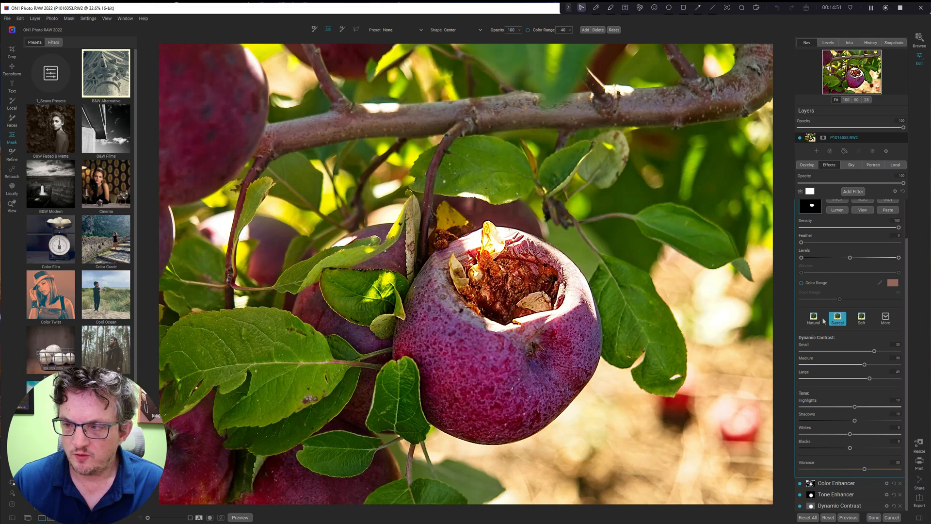
click(814, 318)
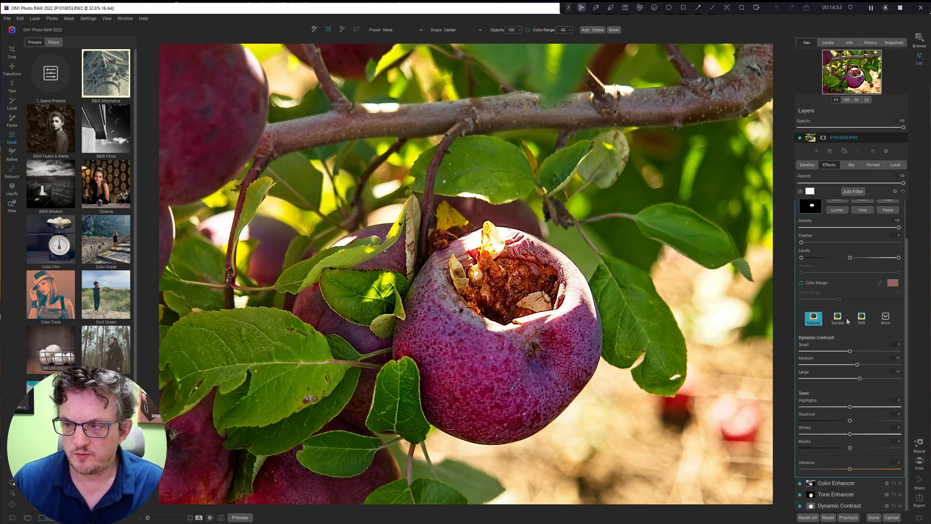
click(886, 318)
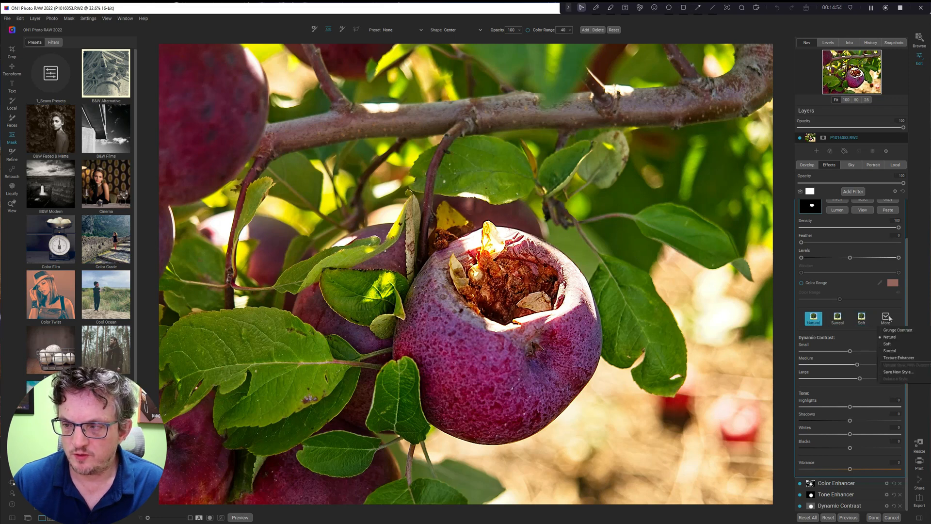
click(897, 358)
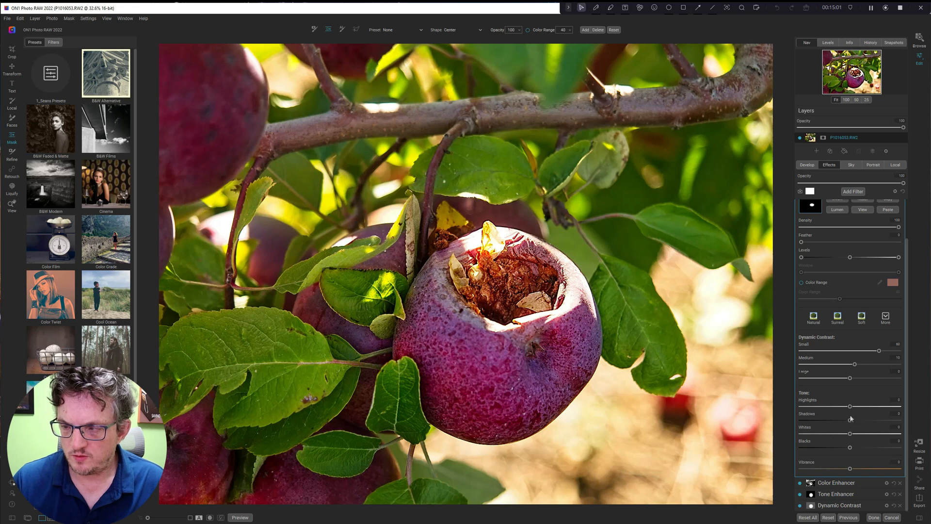
Adjust the new Dynamic Contrast filter to Highlights about 13, Shadows about -6, Vibrance about -13 and Small contrast about 34
mouse_move(850, 420)
mouse_down()
mouse_move(824, 421)
mouse_move(871, 422)
mouse_move(848, 422)
mouse_move(857, 410)
mouse_up()
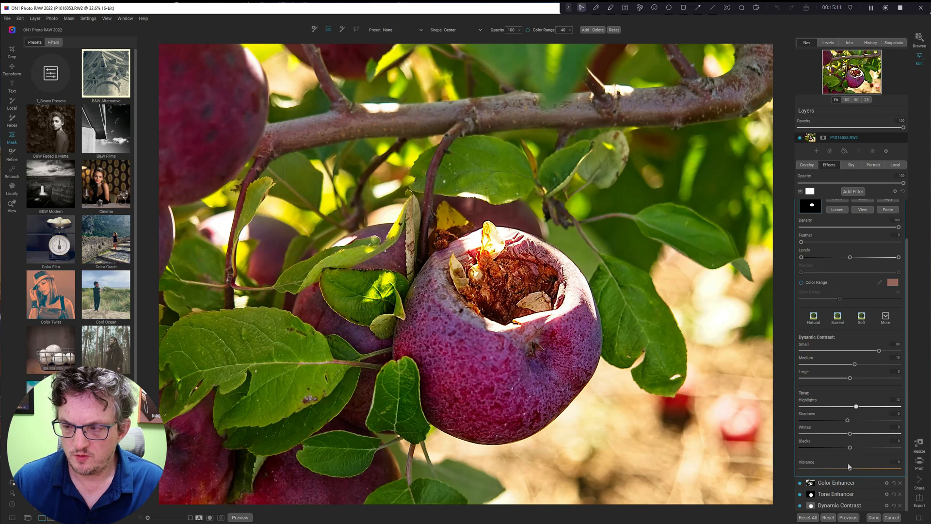
mouse_move(850, 467)
mouse_down()
mouse_move(857, 471)
mouse_move(844, 470)
mouse_up()
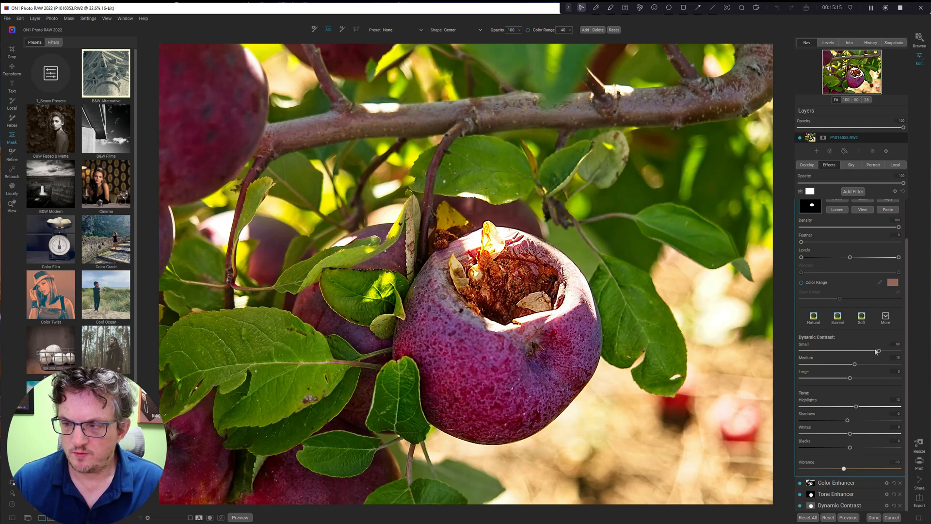
drag(877, 351, 868, 351)
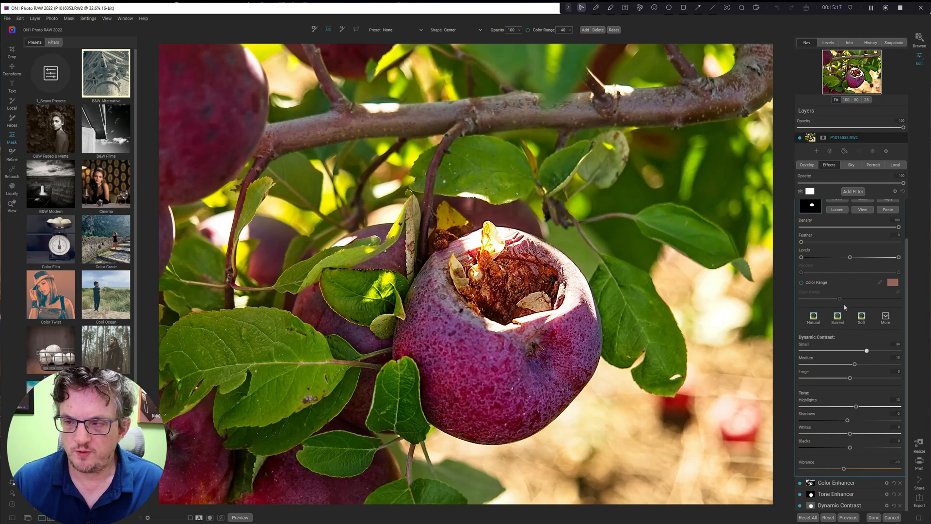
Lower the new Dynamic Contrast filter's opacity to 87, compare the cavity with the filter off and on, and collapse its settings
scroll(844, 305, up, 2)
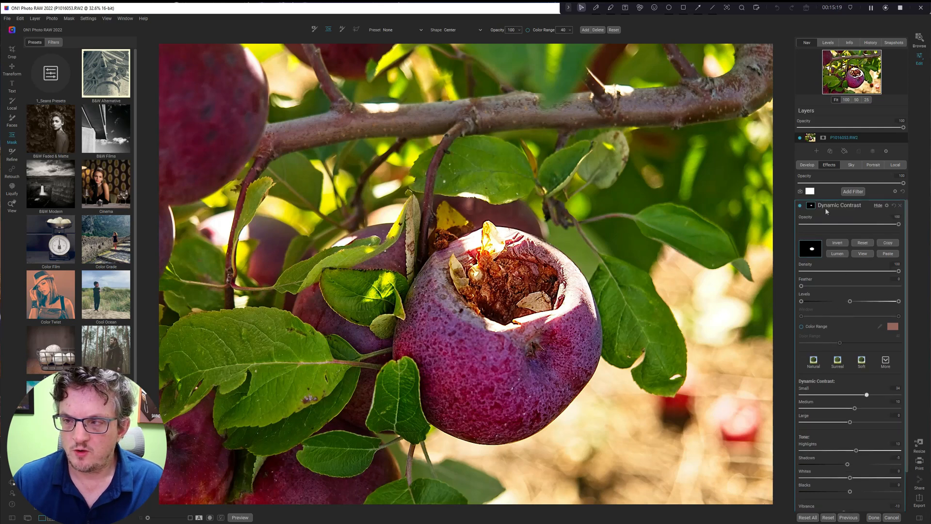
click(800, 205)
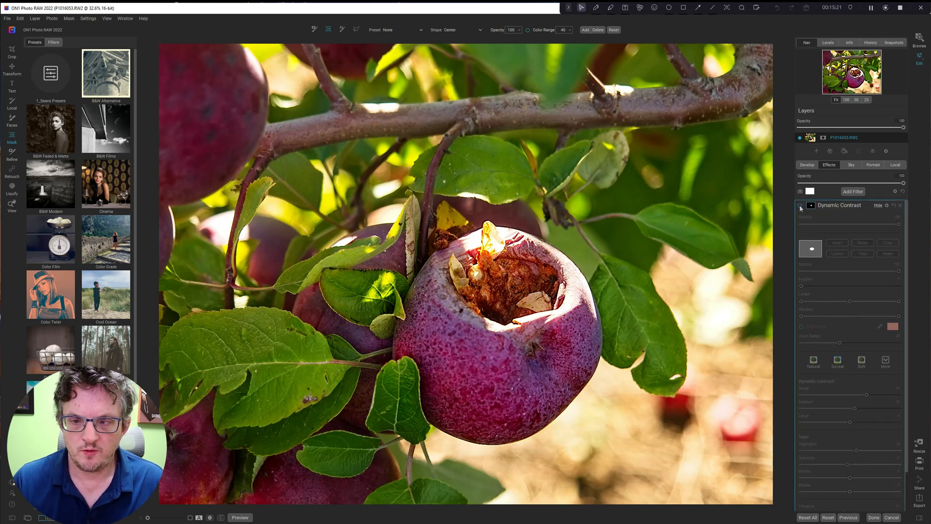
click(800, 207)
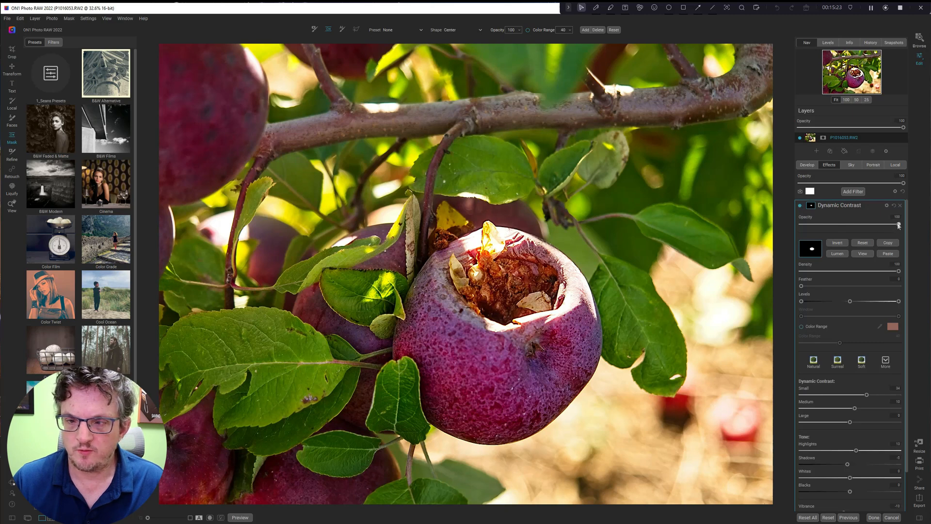
drag(899, 224, 886, 225)
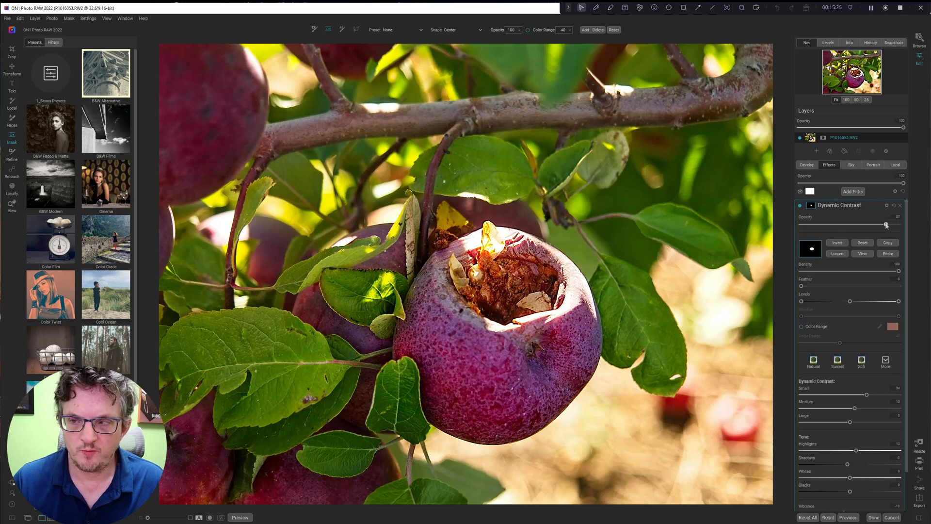
click(800, 206)
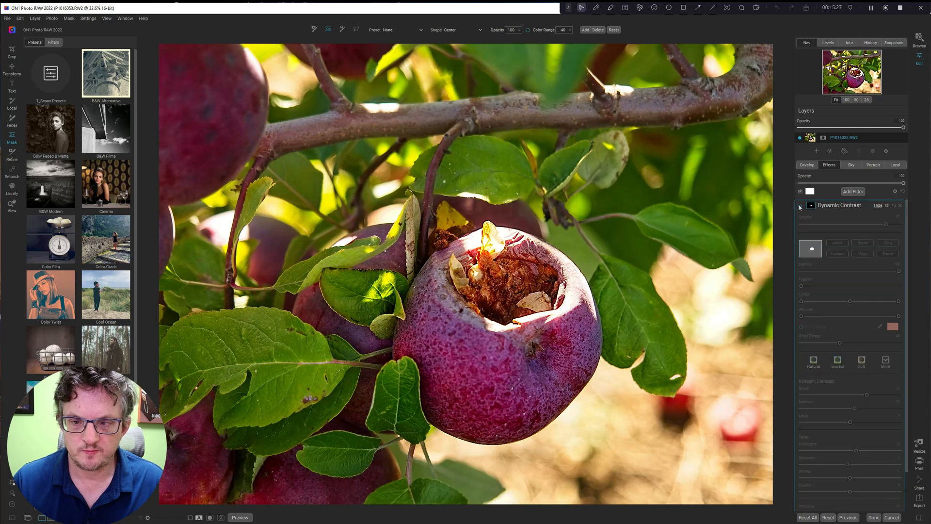
click(800, 206)
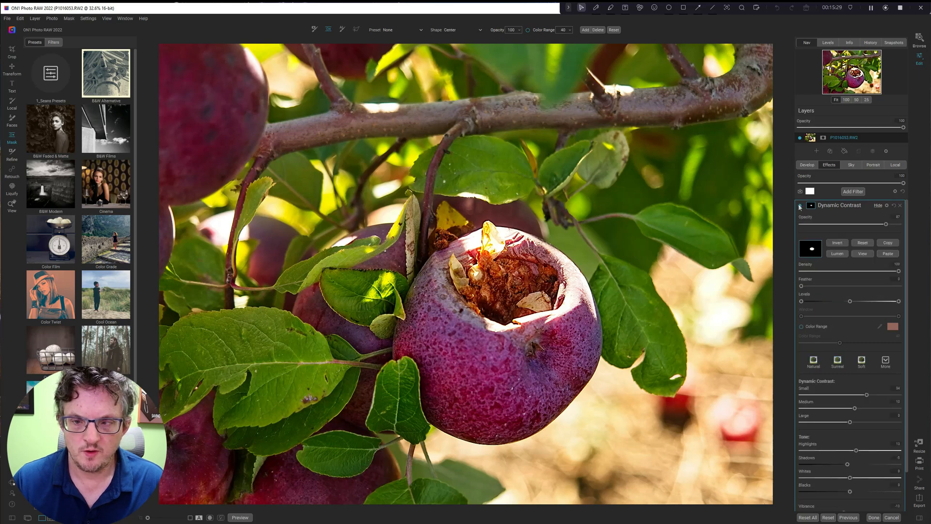
click(878, 206)
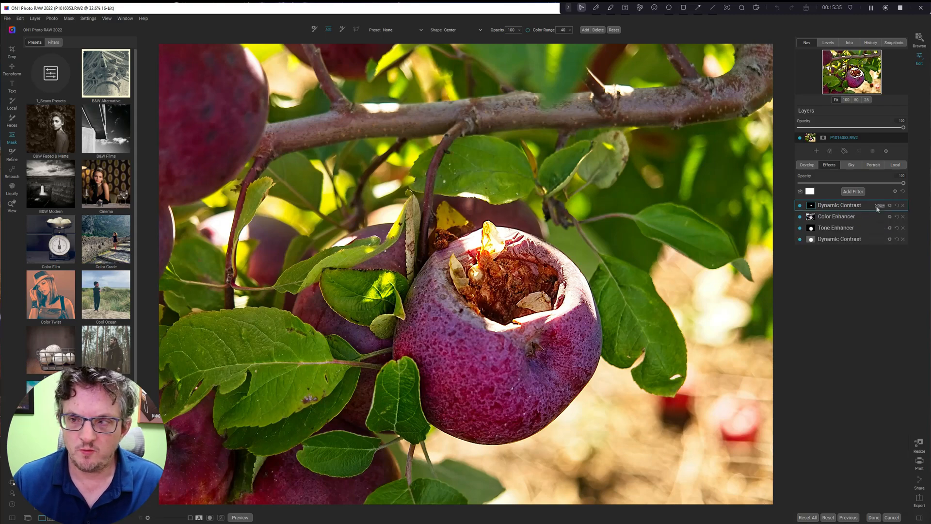
Add a Black & White filter and paste the copied cavity mask into it
click(852, 192)
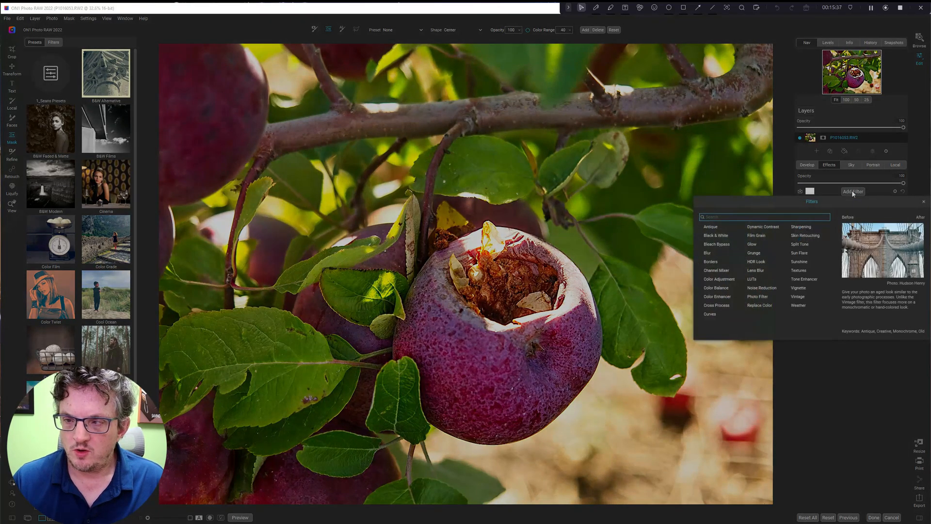
click(721, 236)
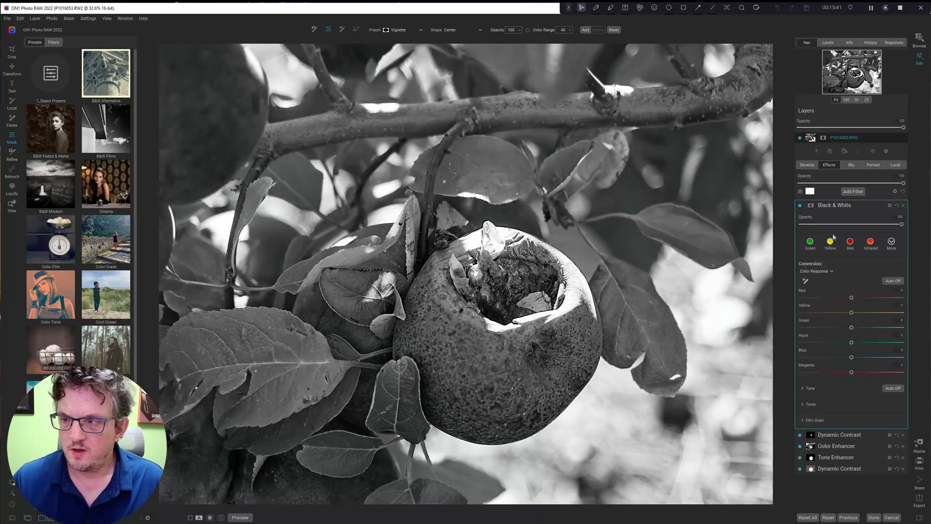
click(813, 206)
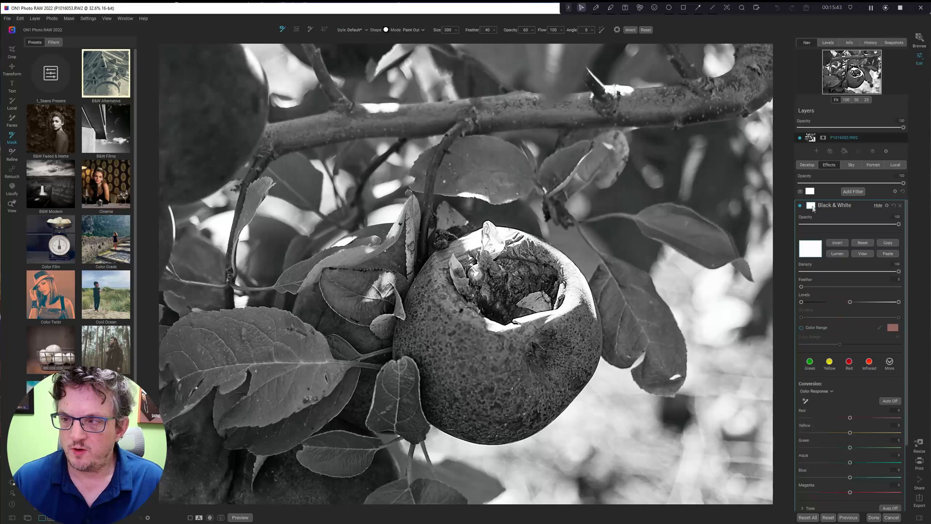
click(889, 254)
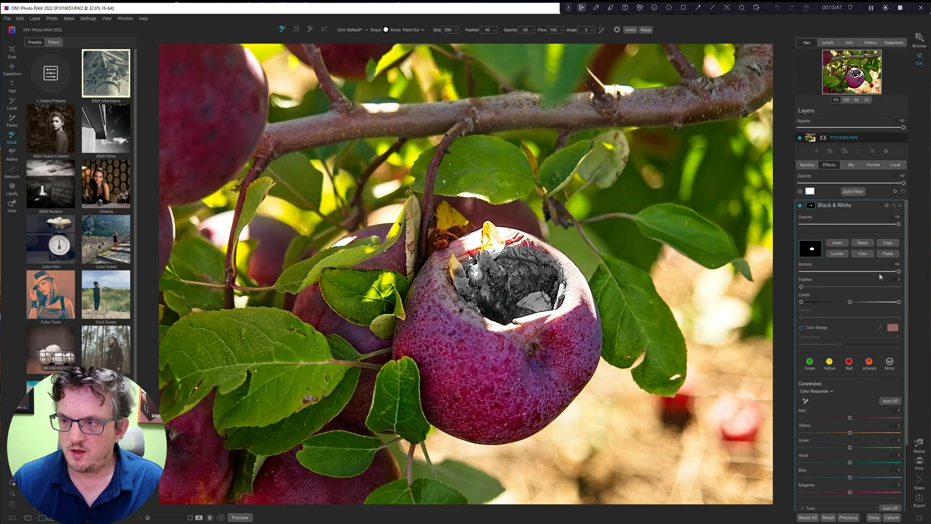
Lower the Black & White filter's opacity to about 16 and compare the cavity with the filter off and on
drag(897, 225, 818, 224)
click(800, 205)
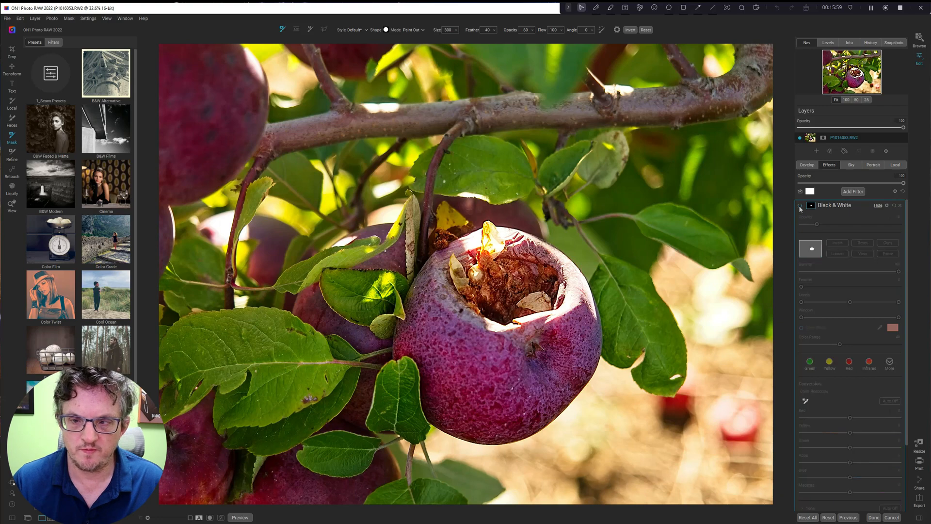
click(800, 205)
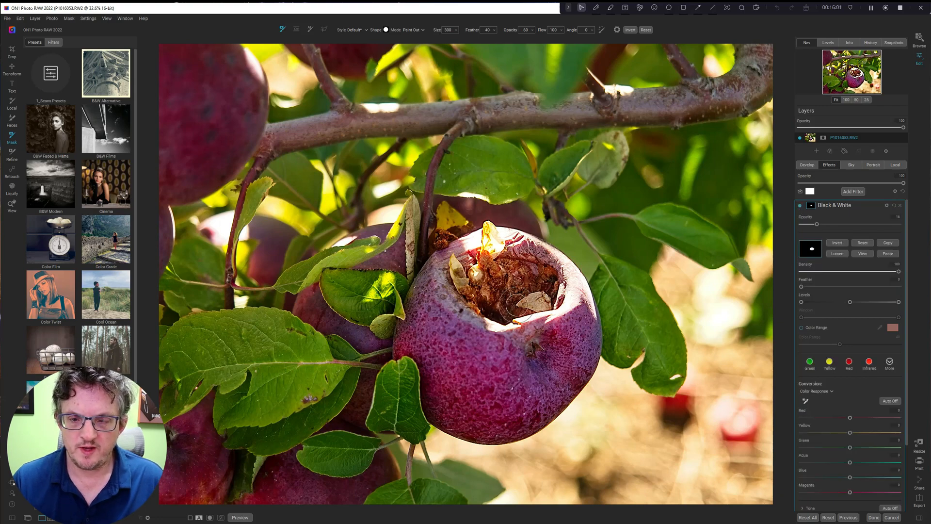
Compare the cavity with the Black & White filter off and on, and raise the filter's opacity to about 20
key(ctrl)
key(ctrl)
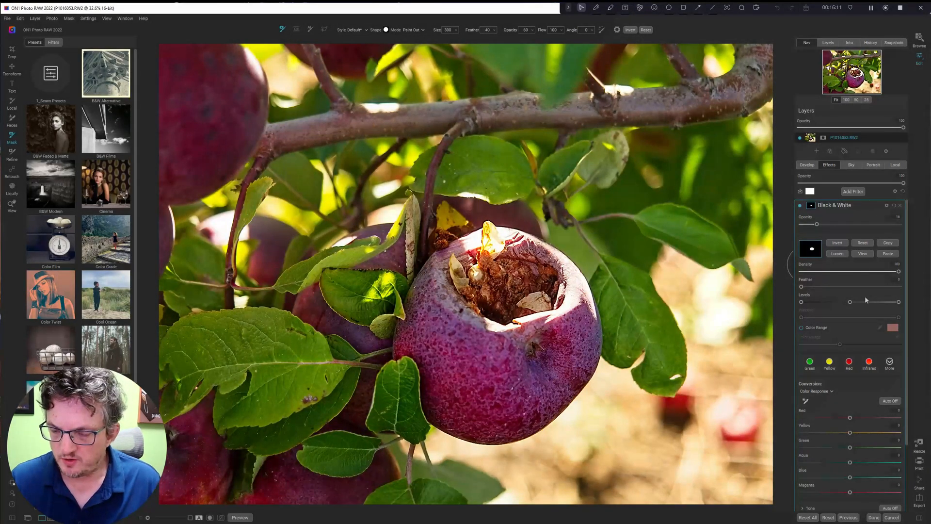
click(800, 206)
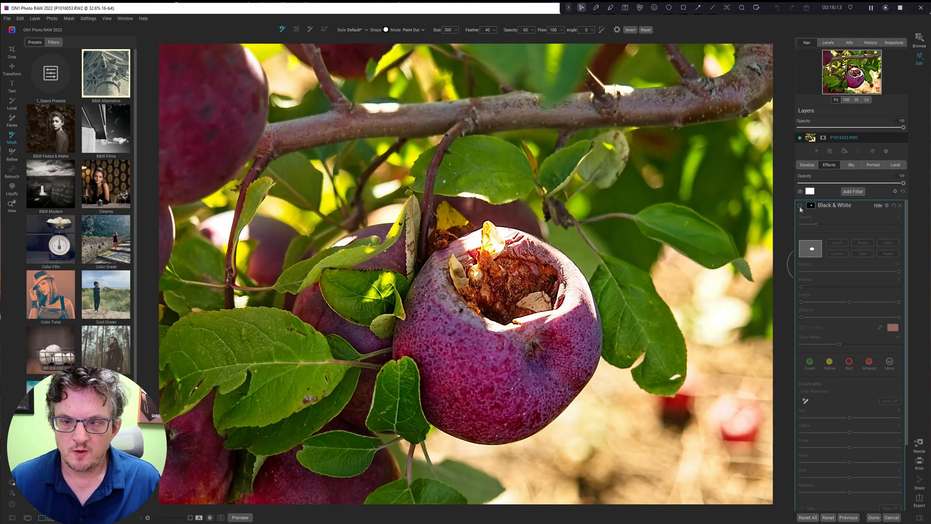
click(800, 206)
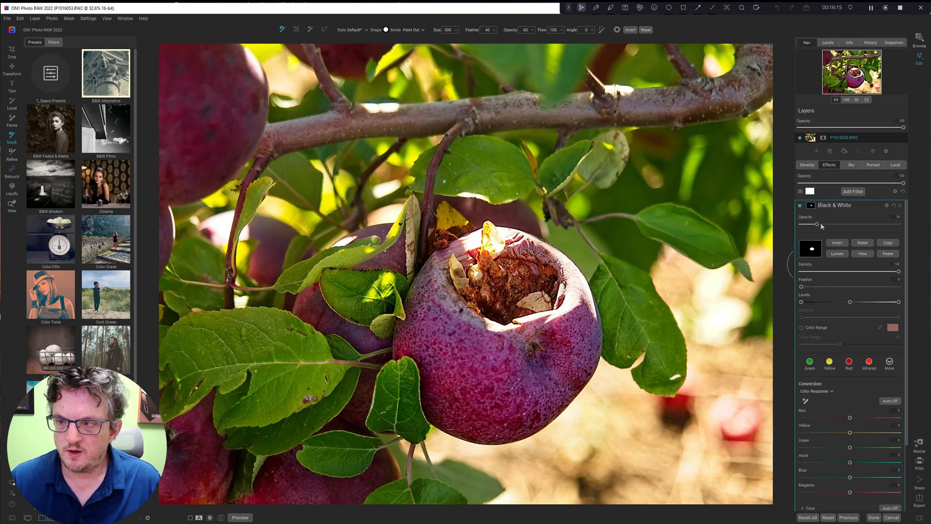
drag(817, 224, 821, 227)
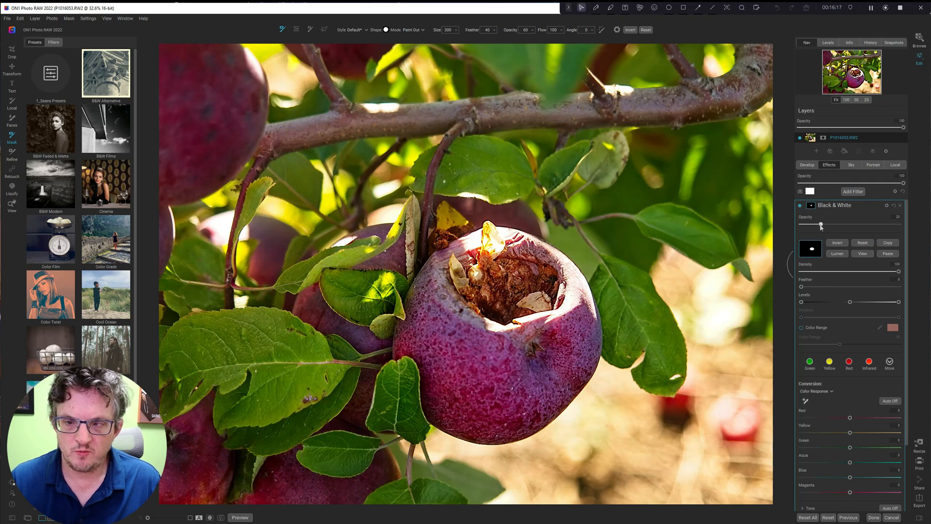
Recheck the cavity with and without the Black & White filter, leave the filter switched off and collapse its settings
click(800, 206)
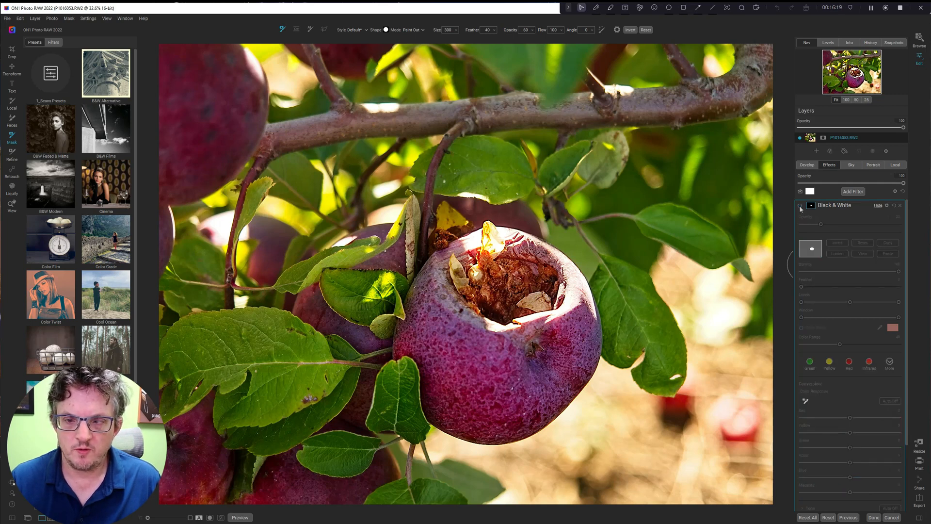
click(800, 206)
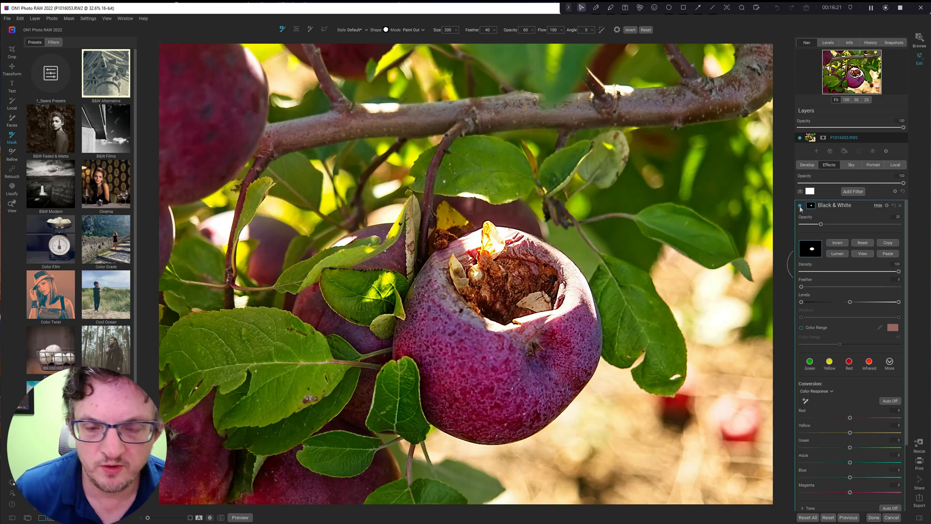
click(800, 207)
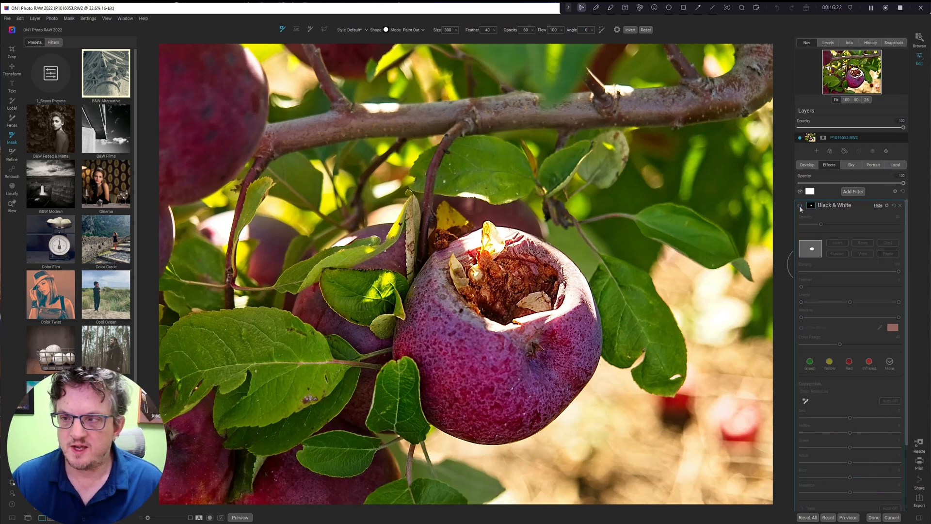
click(879, 206)
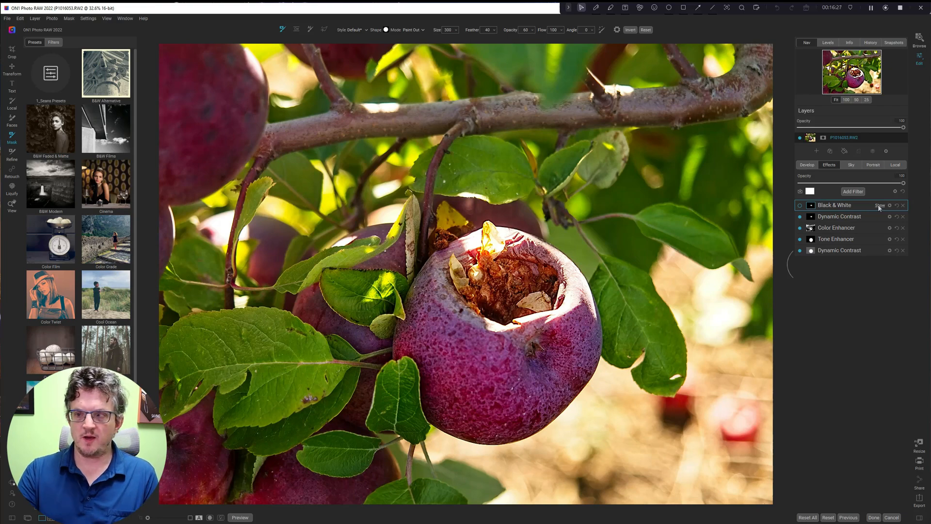
Add a Vignette filter with the Big Softy preset and reduce its size to about 26
click(855, 192)
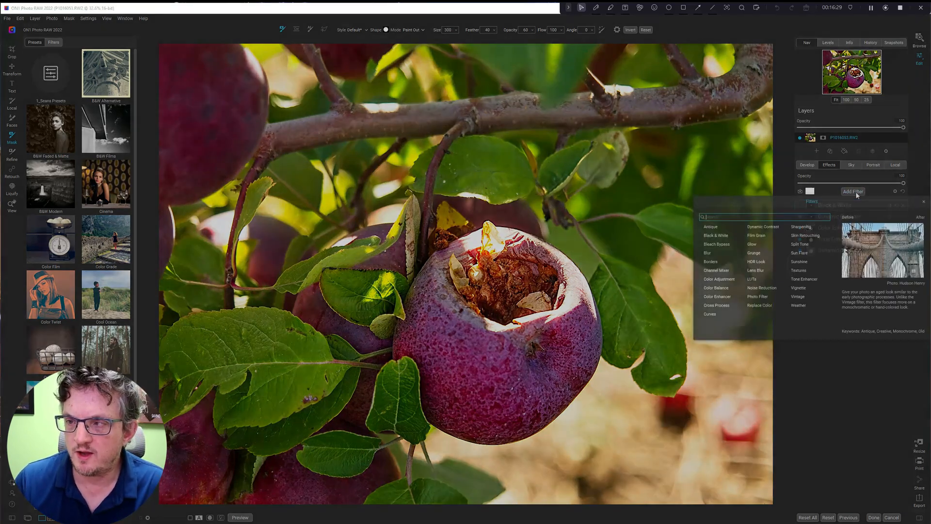
click(800, 288)
click(851, 241)
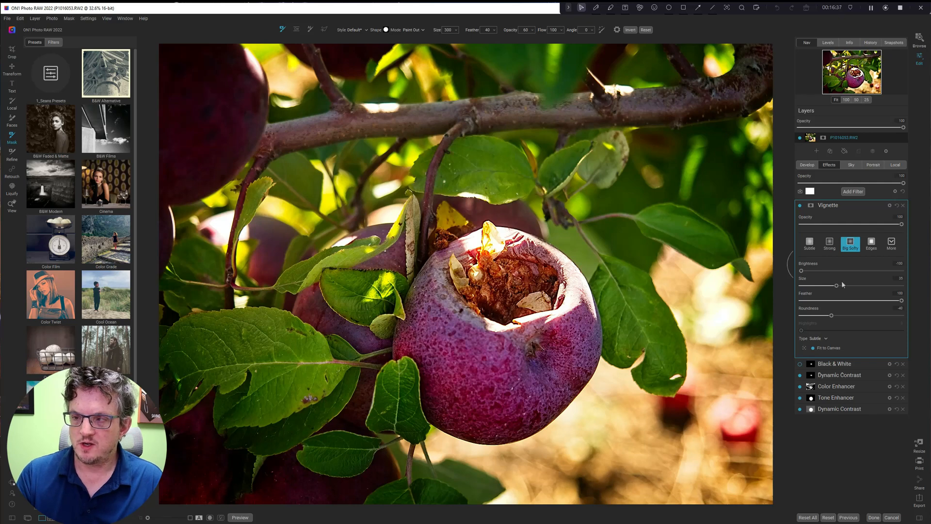
drag(836, 285, 827, 286)
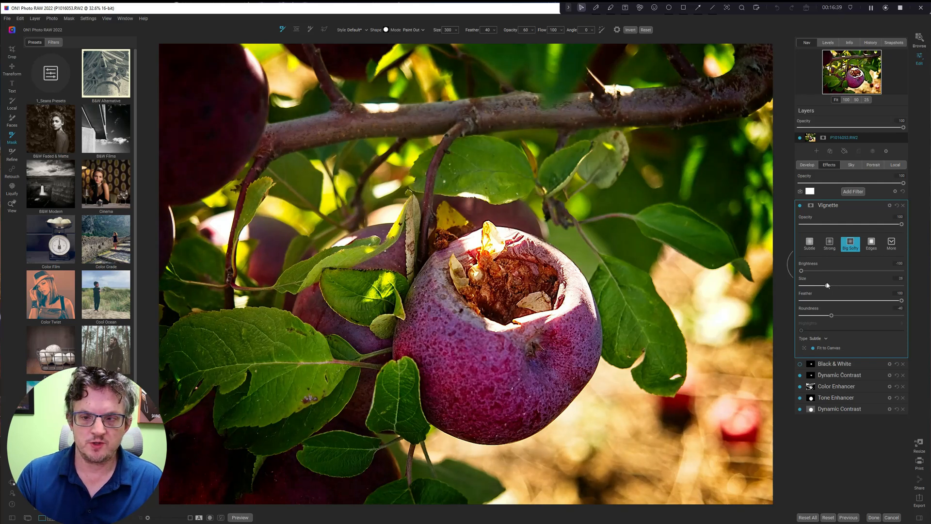
Lower the Vignette filter's opacity to about 78 and compare the edited photo with the original
drag(898, 225, 880, 226)
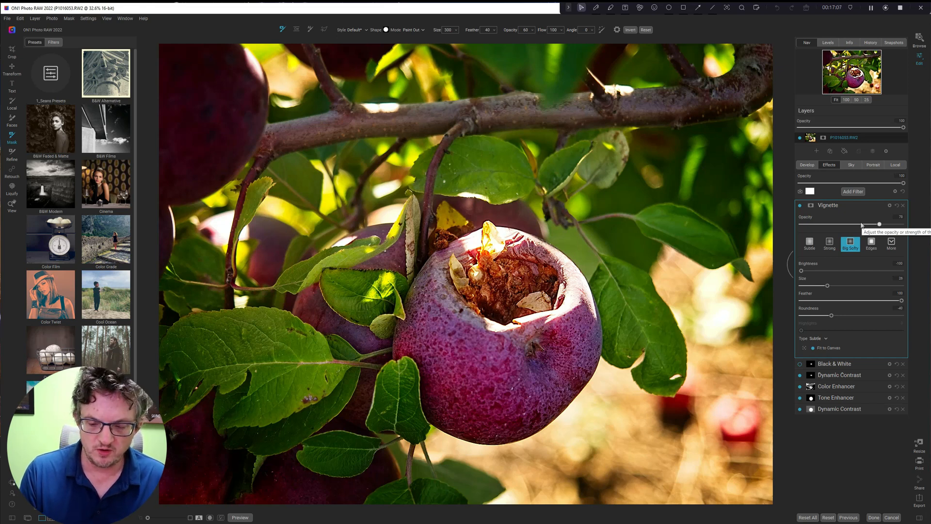
key(backslash)
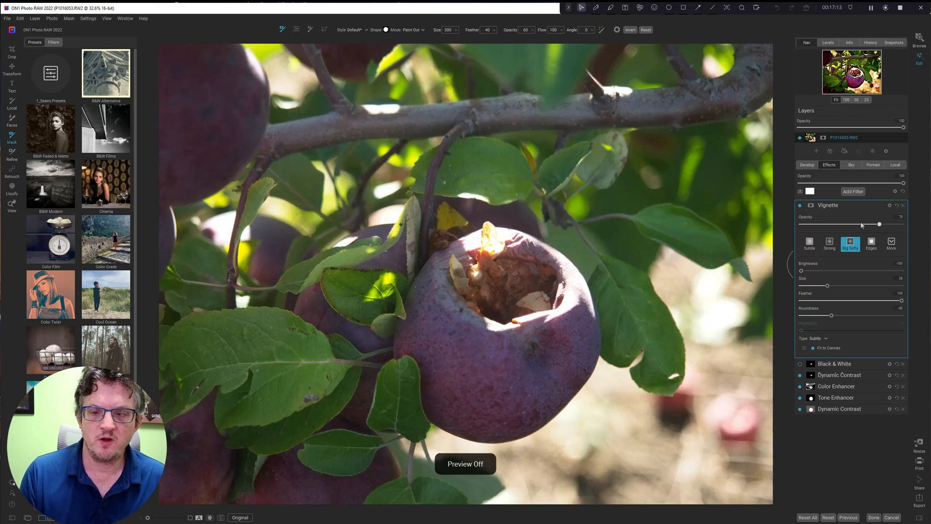
key(backslash)
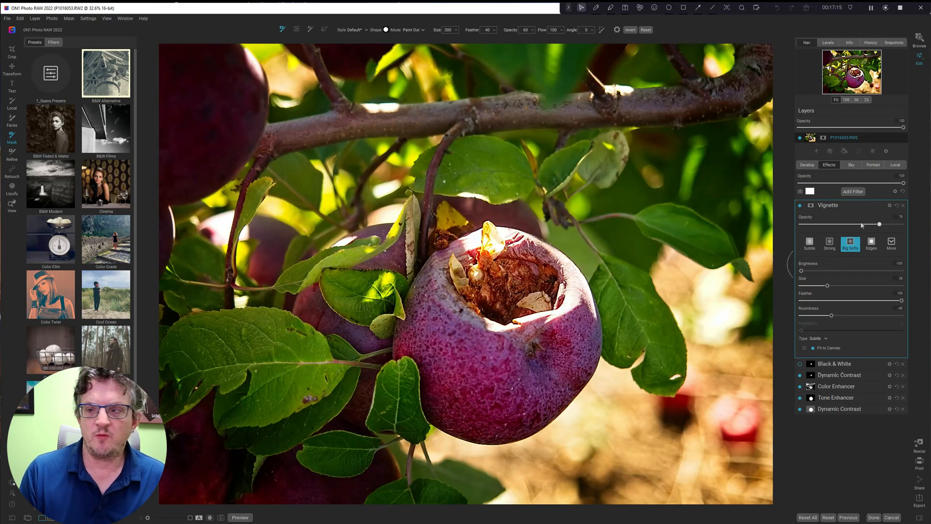